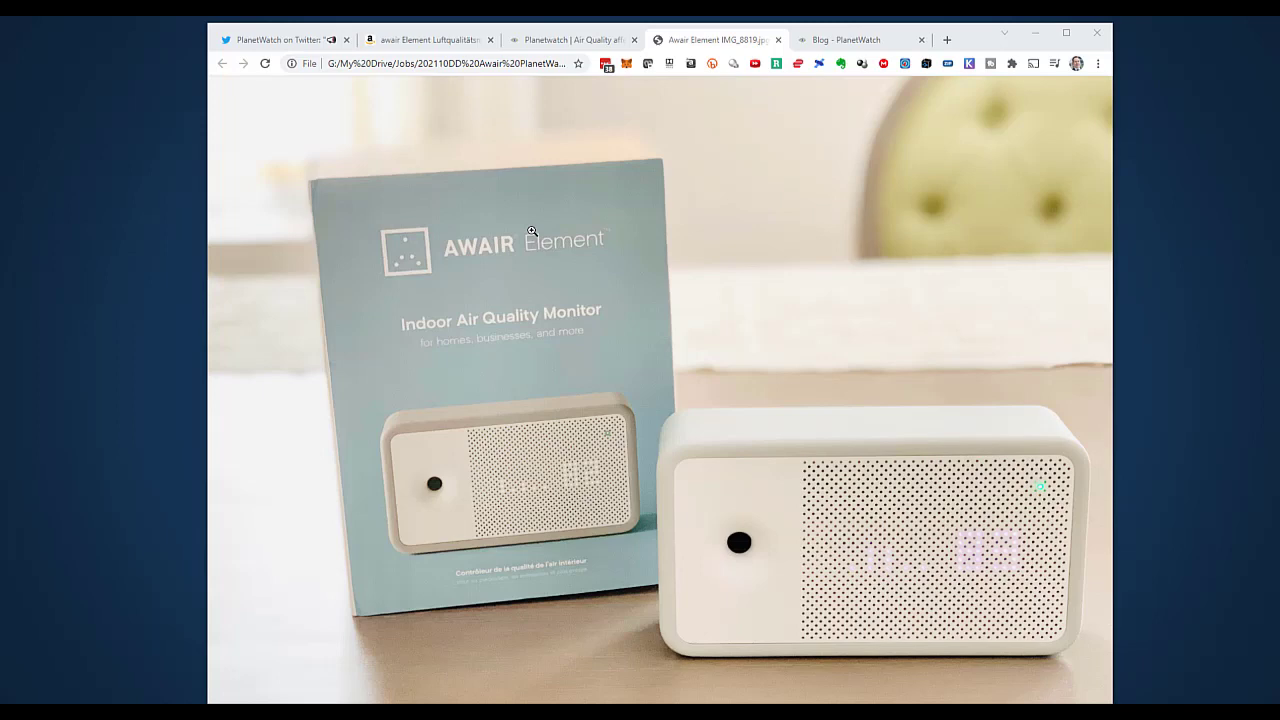
Step: Switch Chrome to PlanetWatch's tweet announcing the Awair Element as an approved Type 4 sensor
{"action": "left_click", "coordinate": [283, 40]}
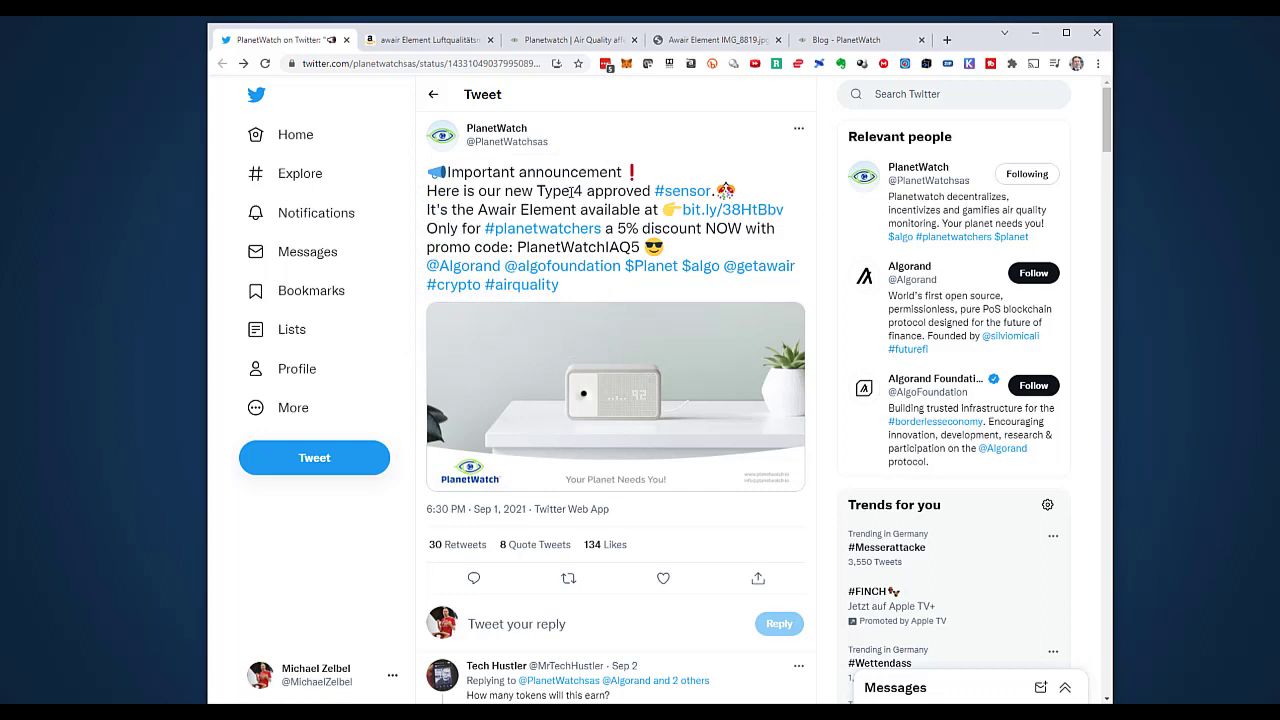
Step: Check the Amazon.de awair Element order (delivered 15.09.2021, EUR 153,00), then show PlanetWatch's homepage
{"action": "left_click", "coordinate": [430, 40]}
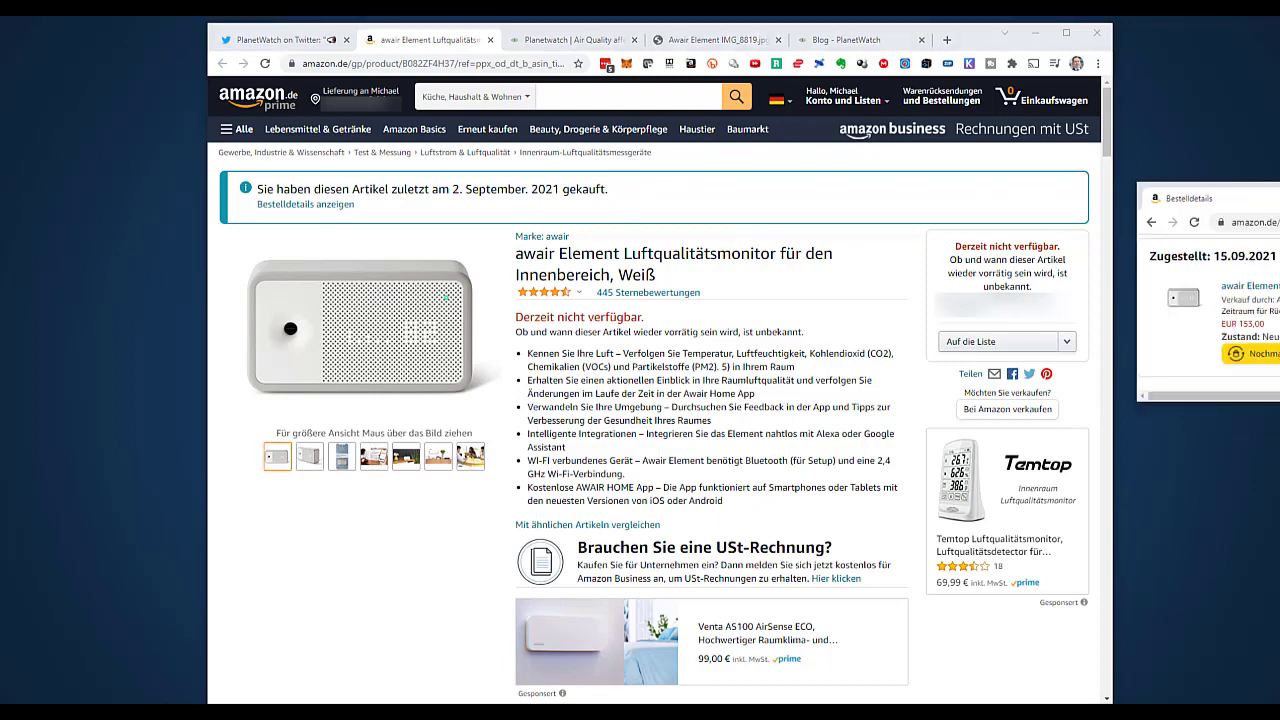
{"action": "left_click_drag", "start_coordinate": [1279, 190], "coordinate": [724, 326]}
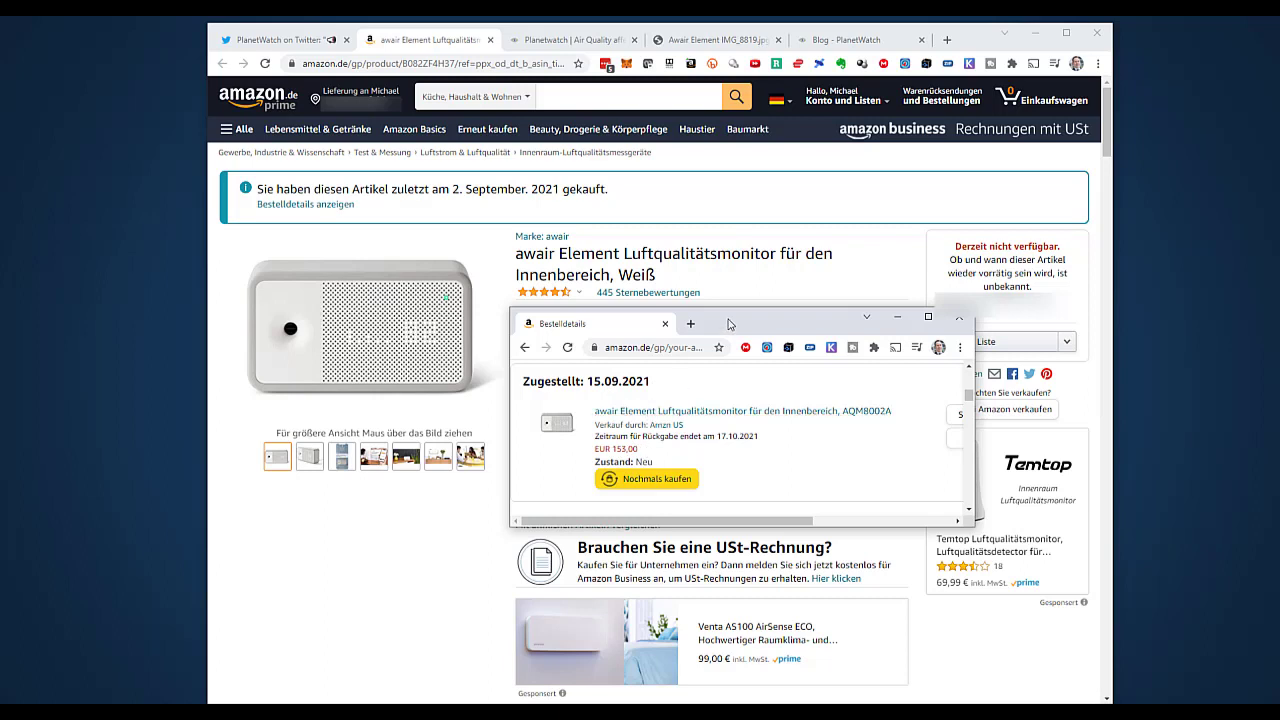
{"action": "left_click_drag", "start_coordinate": [729, 323], "coordinate": [728, 346]}
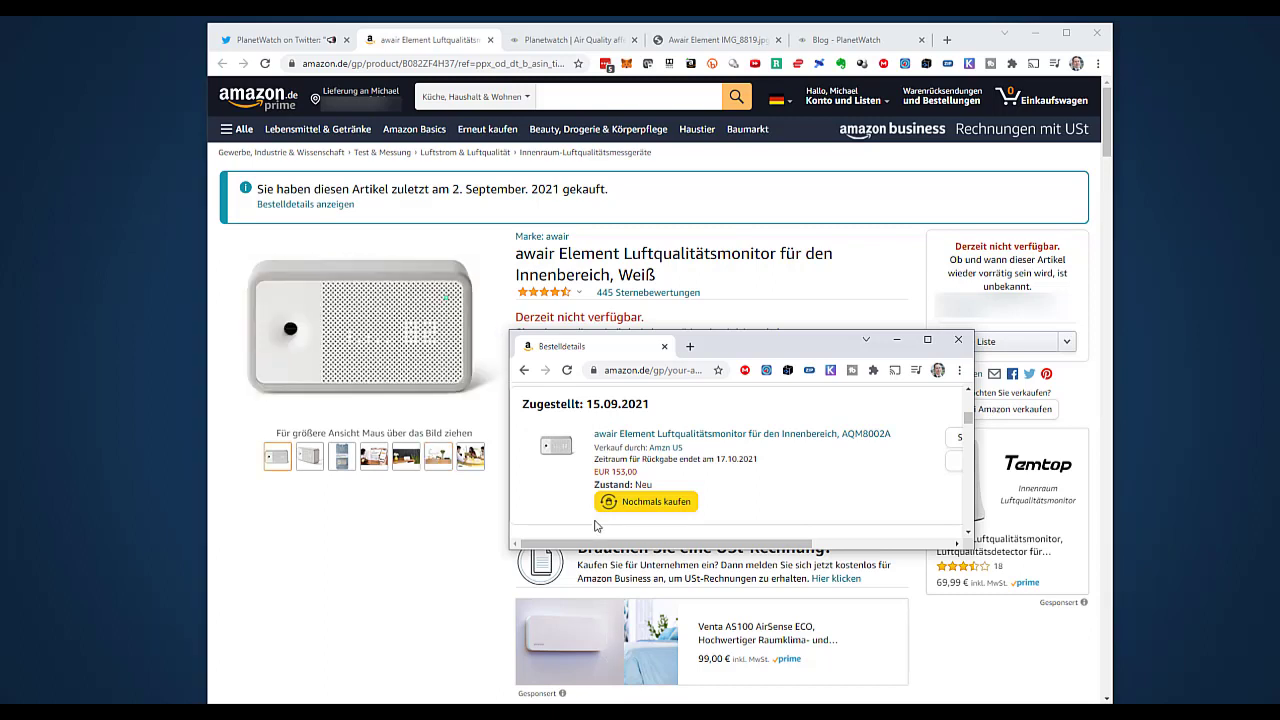
{"action": "left_click", "coordinate": [575, 40]}
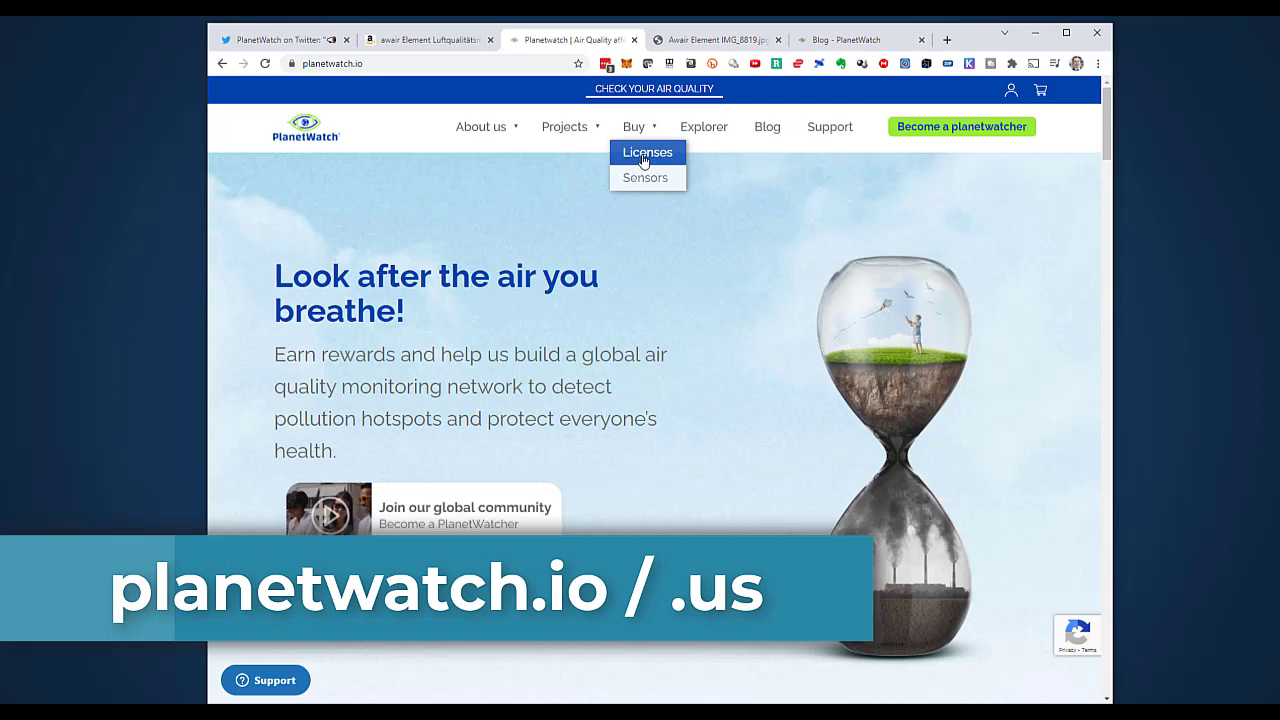
Step: Open the Buy > Licenses page and locate the AWAIR Element instructions post in the blog list
{"action": "left_click", "coordinate": [643, 158]}
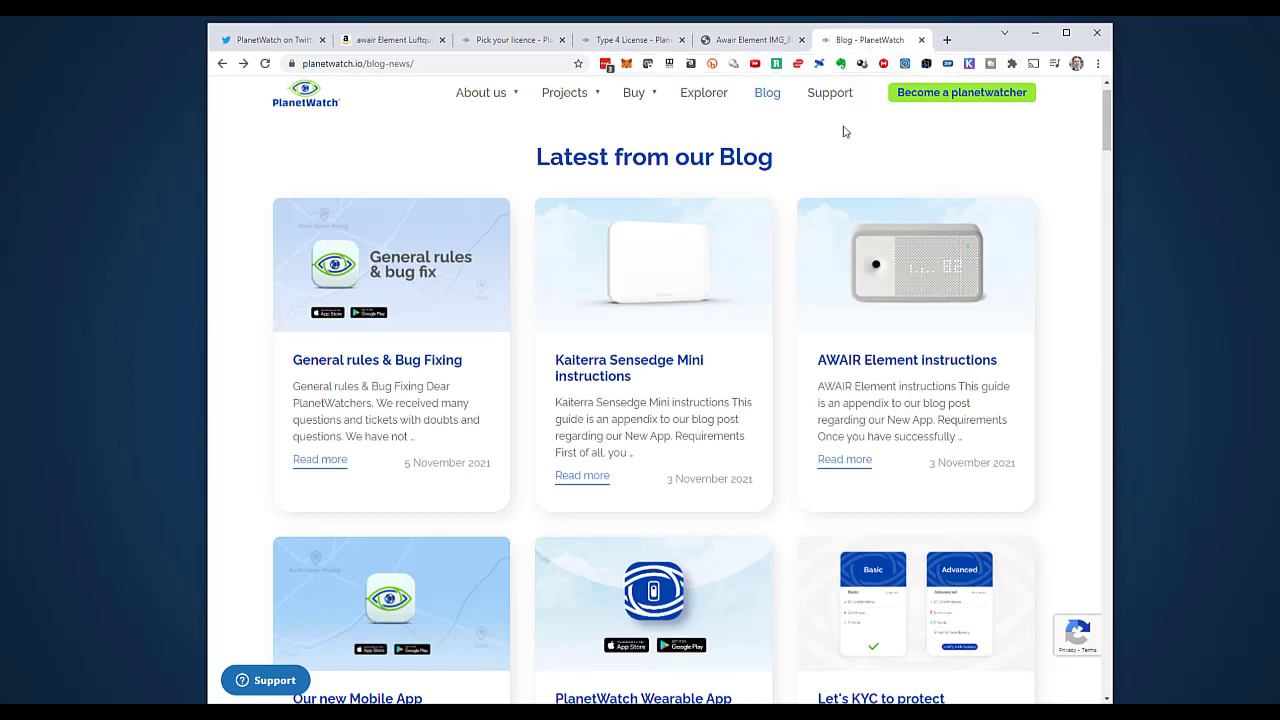
{"action": "scroll", "coordinate": [533, 400], "scroll_direction": "down", "scroll_amount": 1}
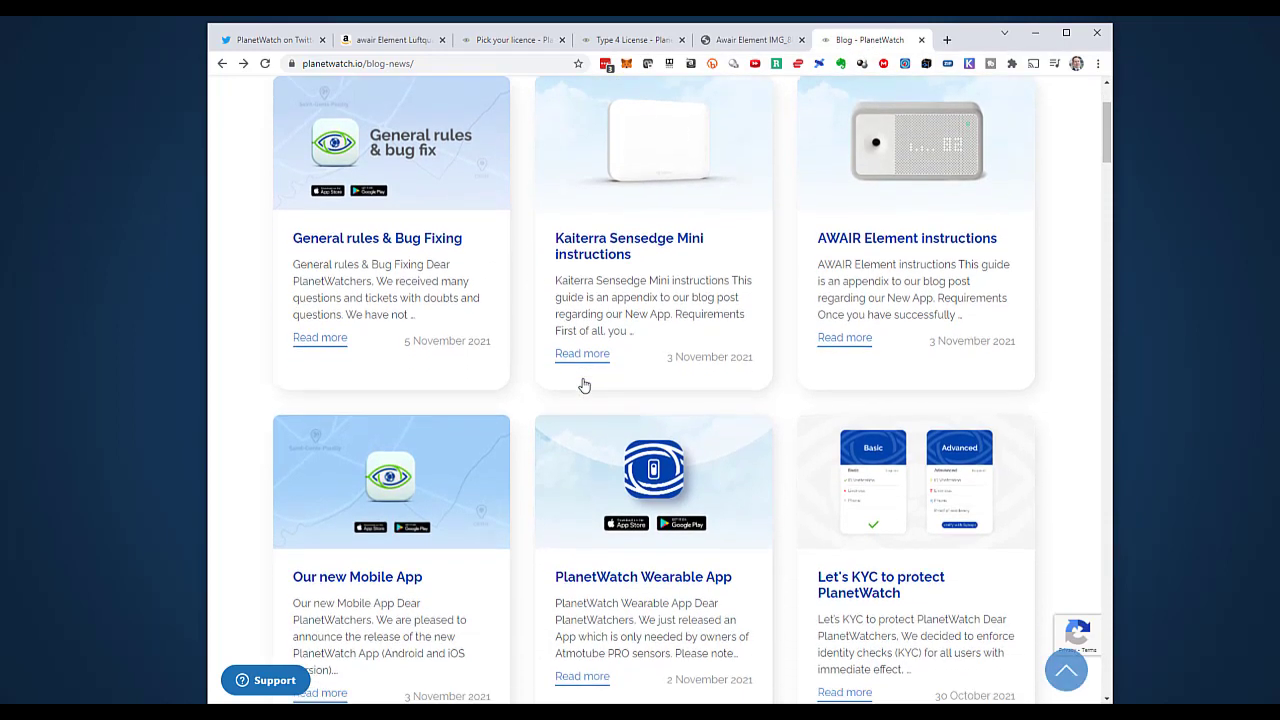
{"action": "scroll", "coordinate": [584, 386], "scroll_direction": "down", "scroll_amount": 1}
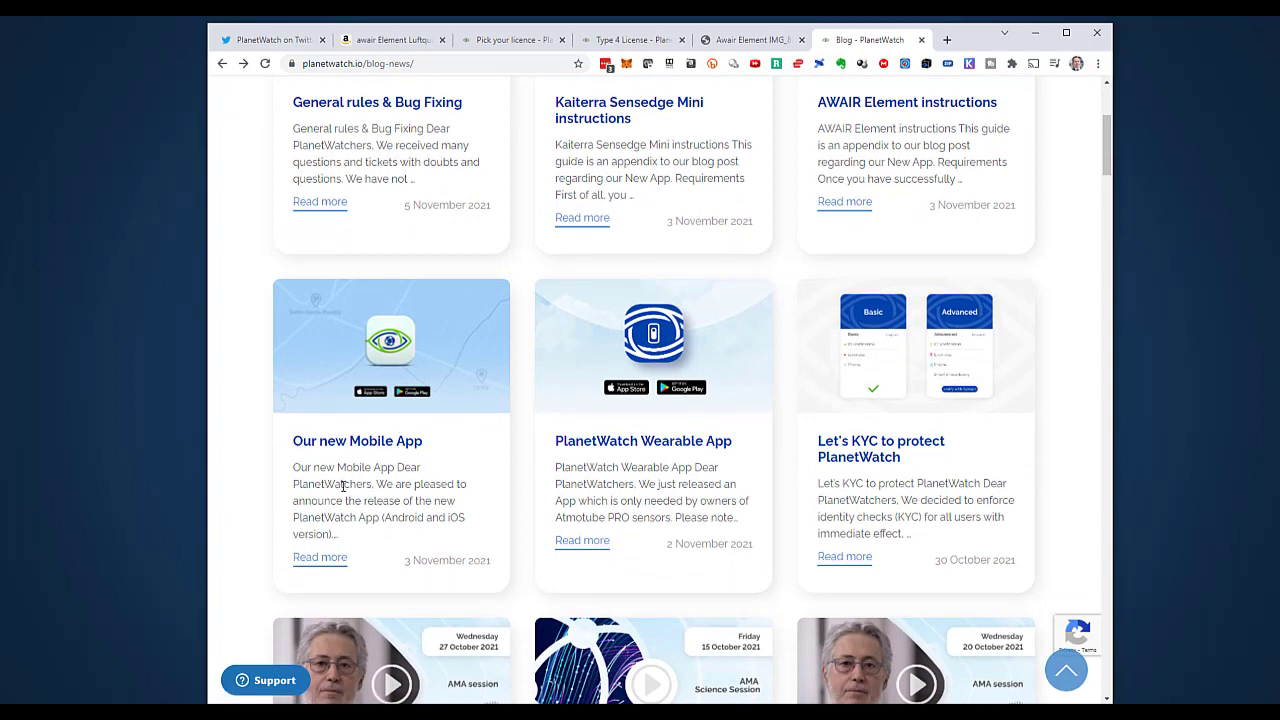
{"action": "scroll", "coordinate": [344, 486], "scroll_direction": "up", "scroll_amount": 1}
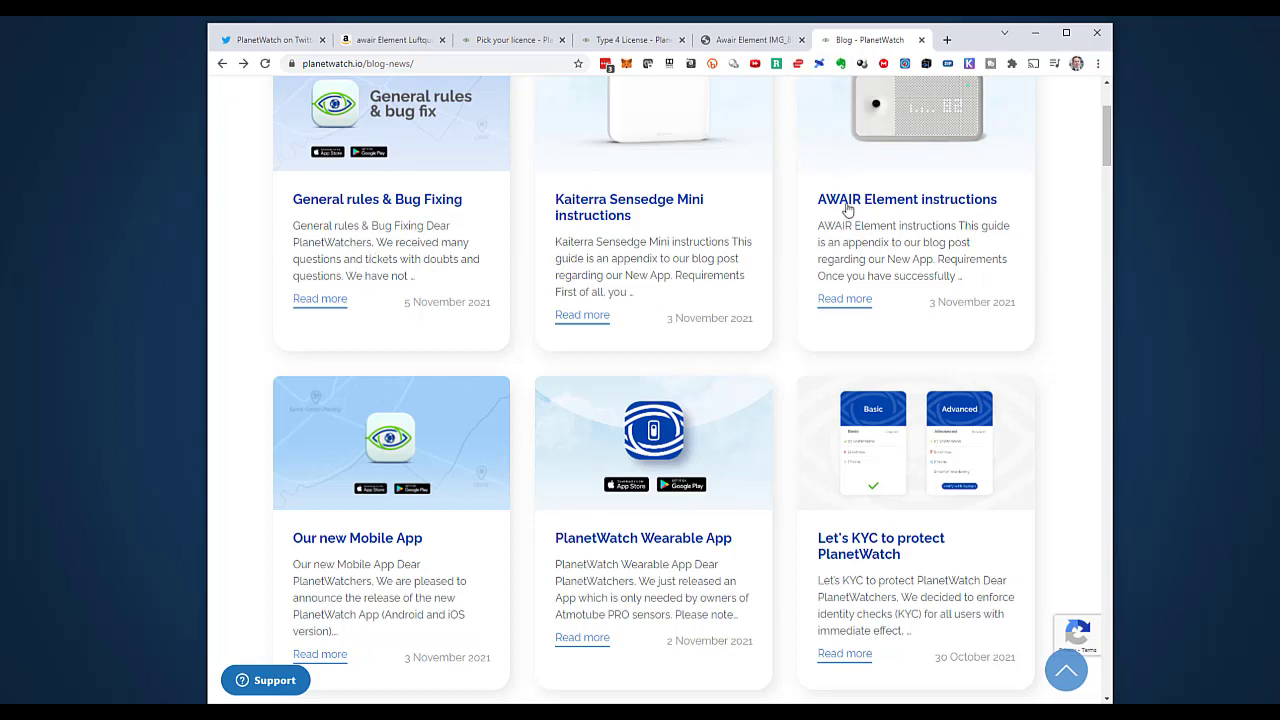
{"action": "scroll", "coordinate": [852, 220], "scroll_direction": "up", "scroll_amount": 1}
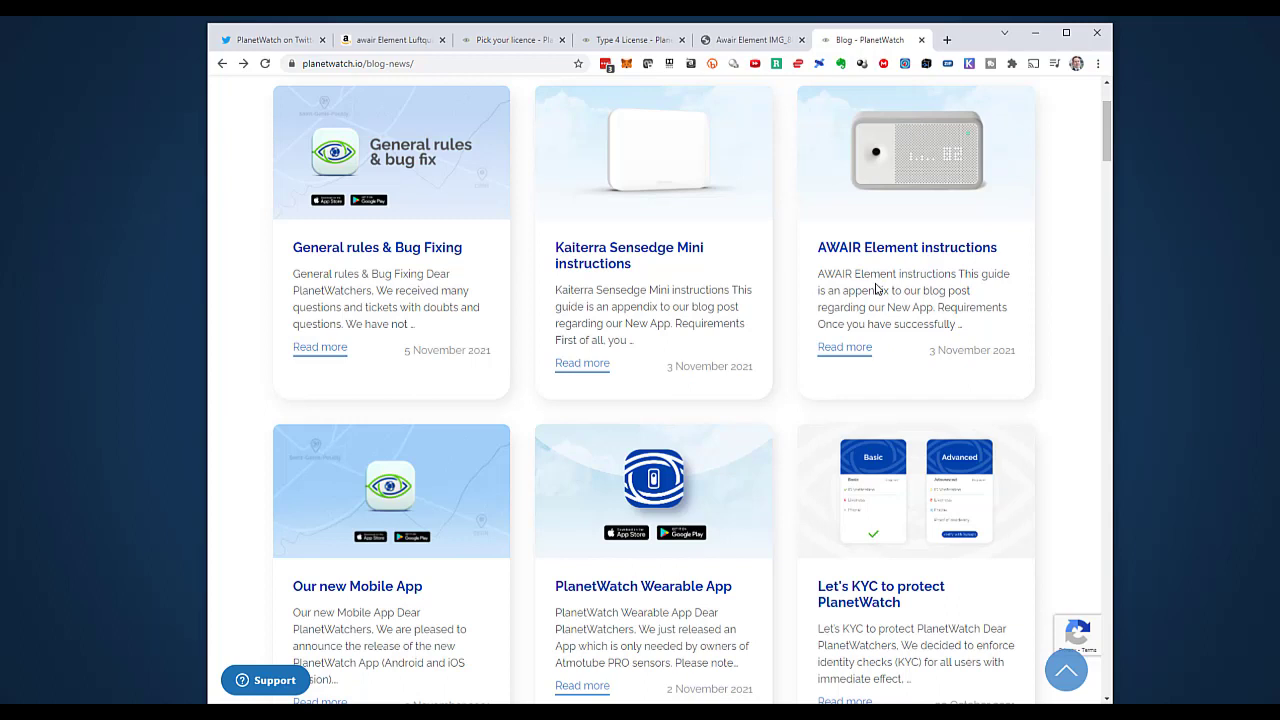
Step: Search Google Play for 'Awair' and install Awair Home by Bitfinder, then centre the phone mirror
{"action": "left_click_drag", "start_coordinate": [966, 47], "coordinate": [768, 45]}
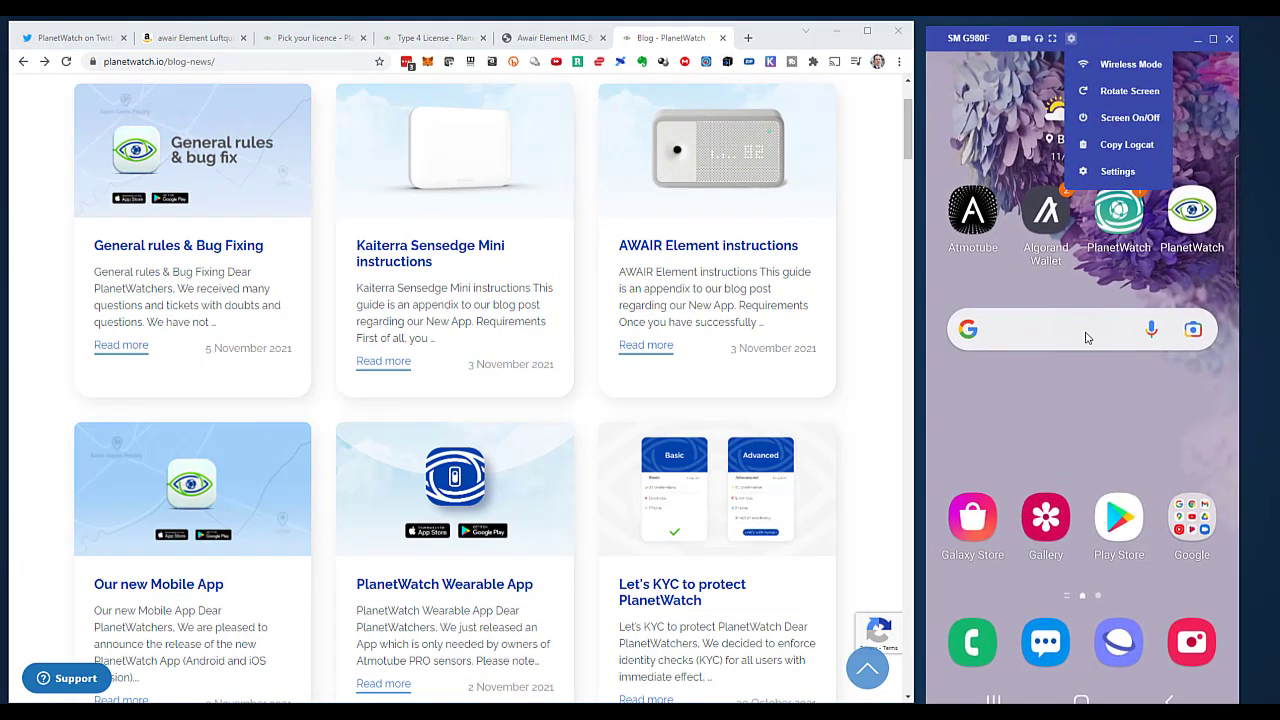
{"action": "left_click", "coordinate": [1120, 518]}
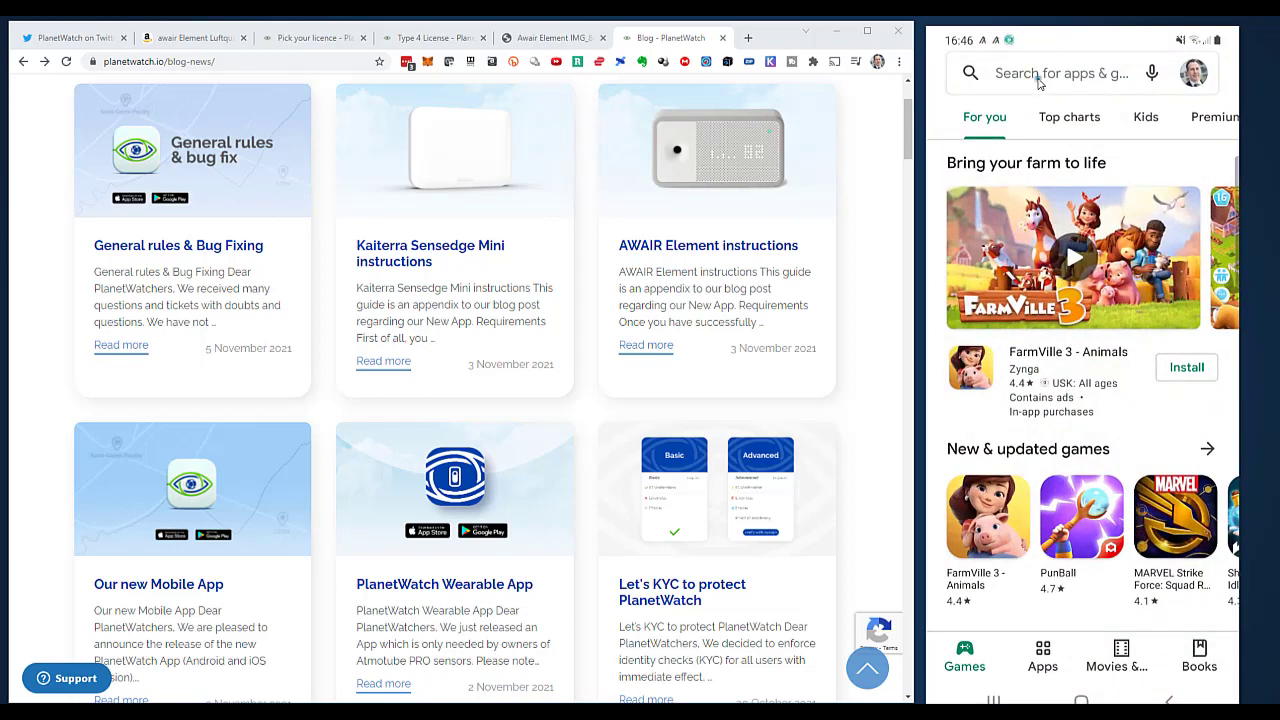
{"action": "left_click", "coordinate": [1038, 78]}
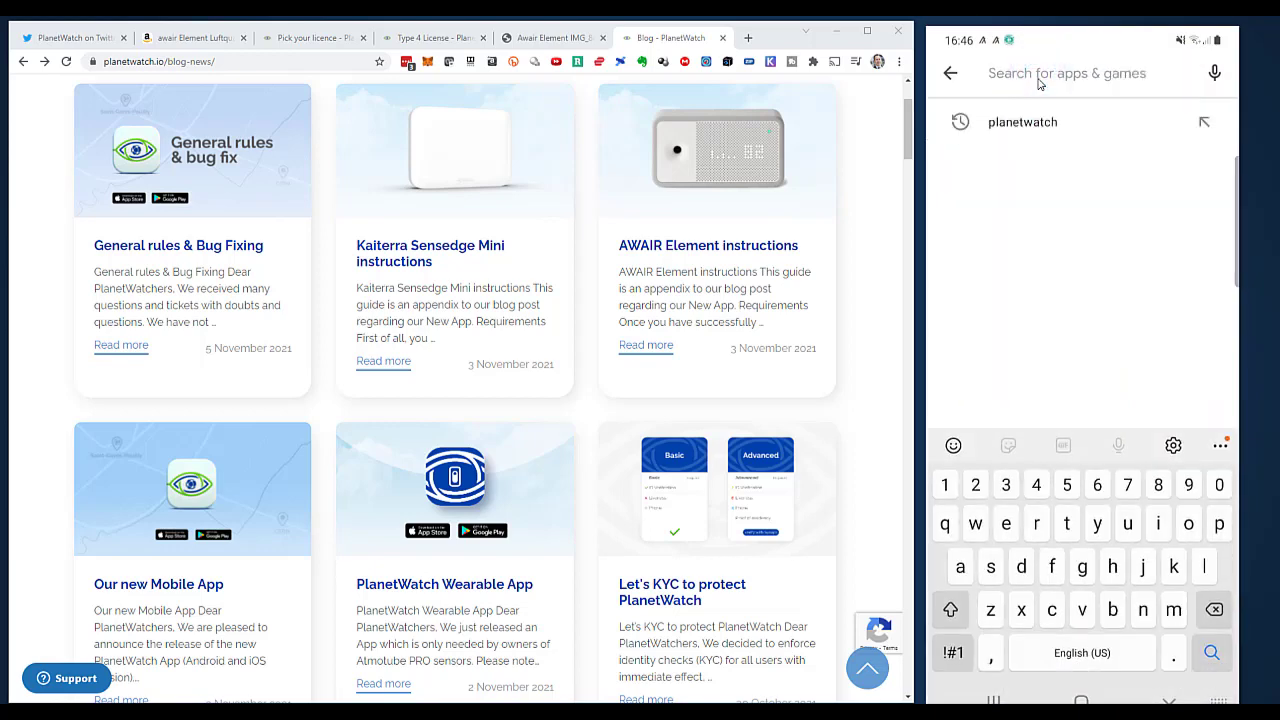
{"action": "type", "text": "Awair"}
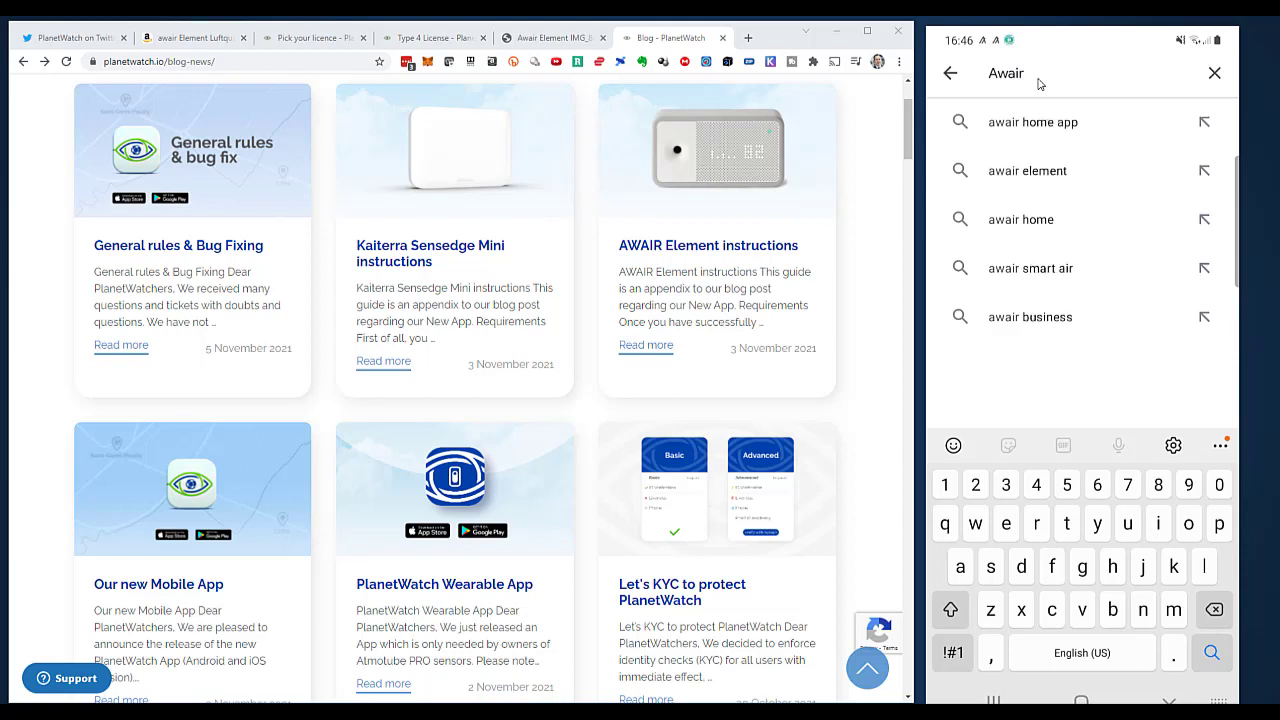
{"action": "left_click", "coordinate": [1015, 220]}
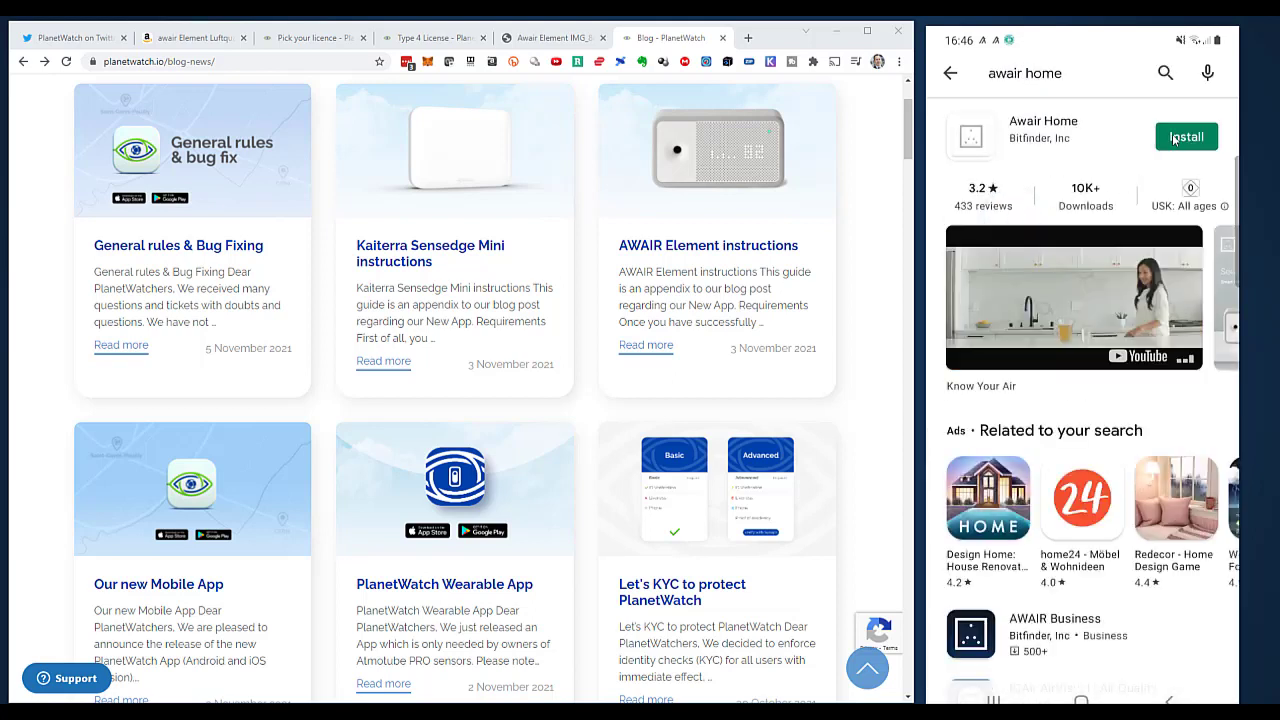
{"action": "left_click", "coordinate": [1173, 138]}
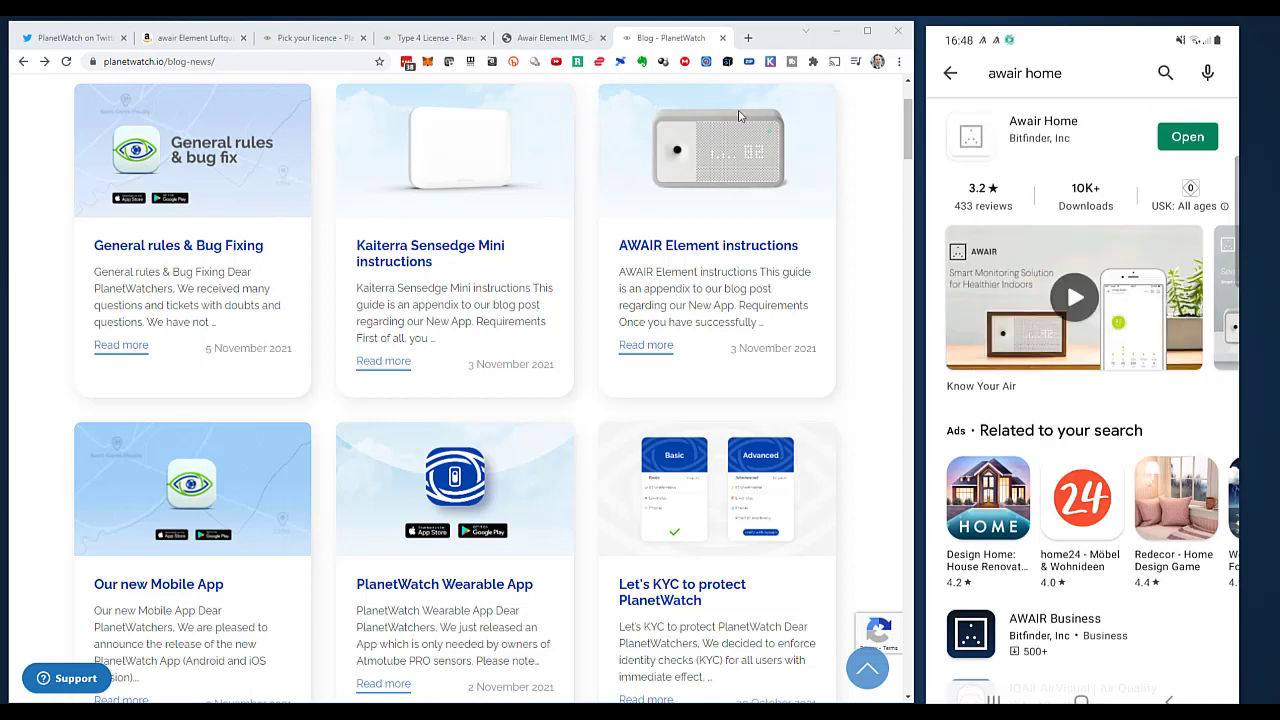
{"action": "left_click", "coordinate": [840, 30]}
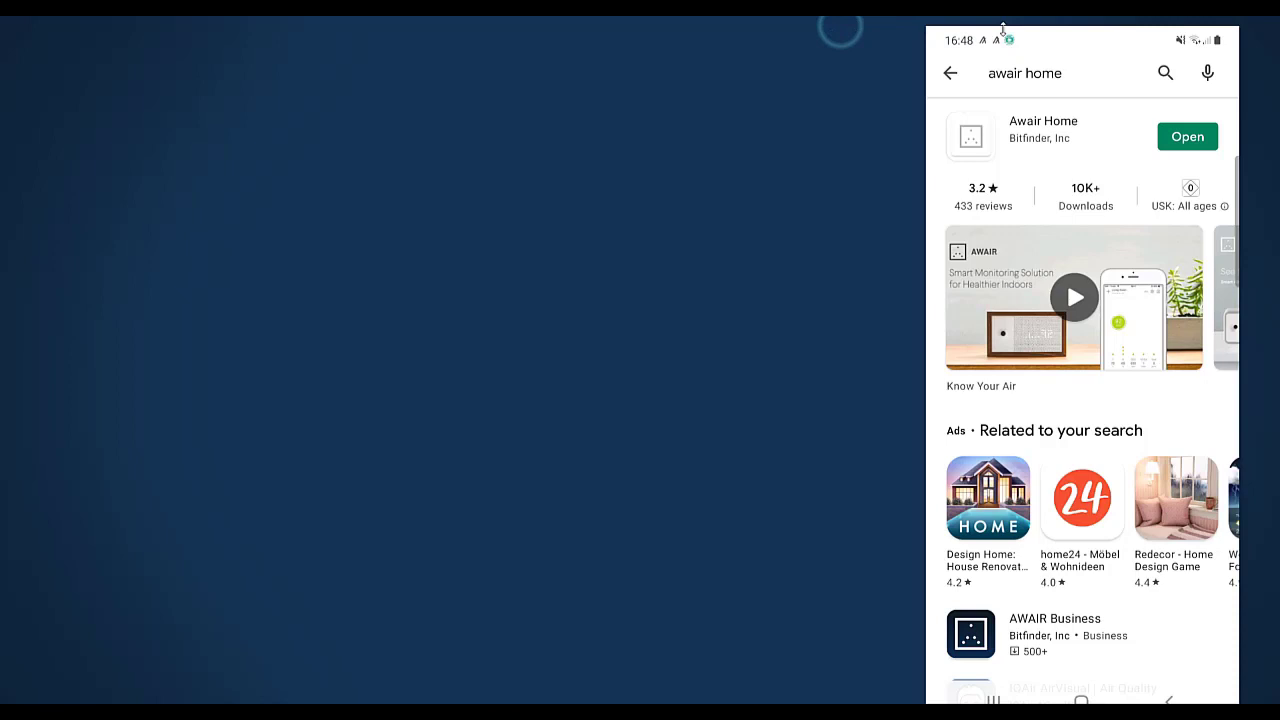
{"action": "mouse_move", "coordinate": [1095, 37]}
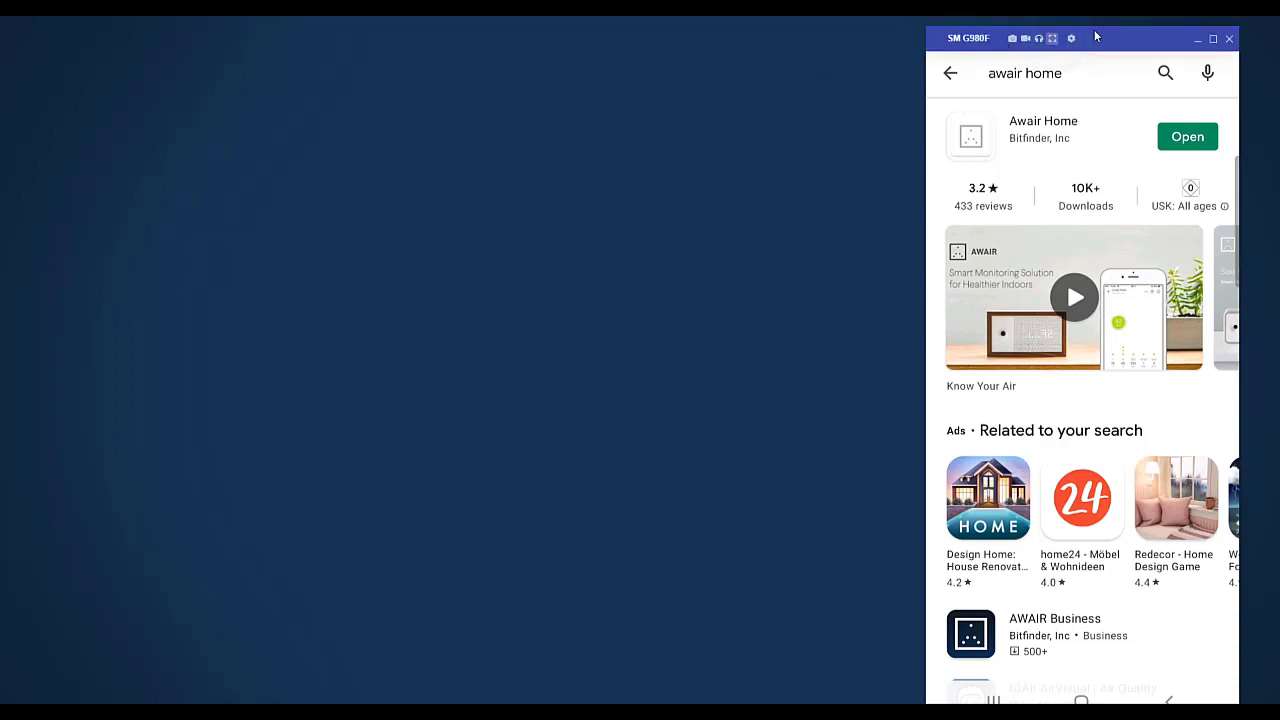
{"action": "left_click_drag", "start_coordinate": [1095, 37], "coordinate": [671, 34]}
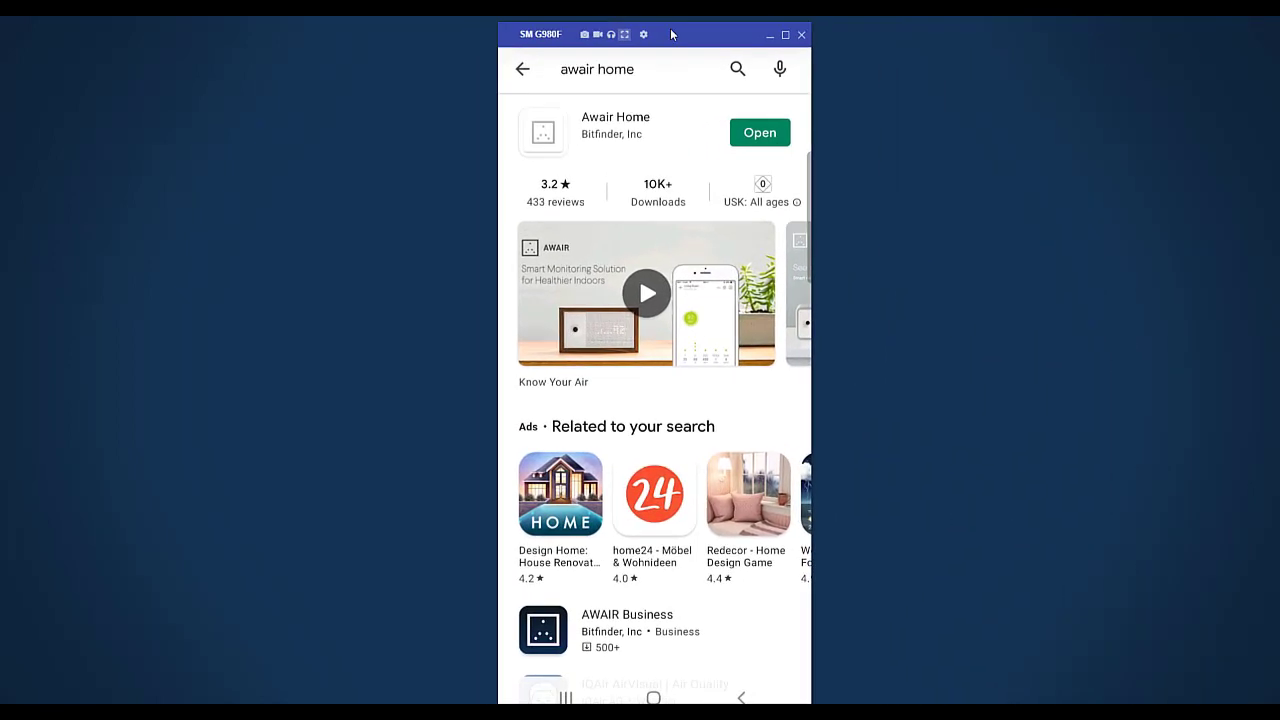
Step: Open Awair Home, sign up, and pair the Awair Element until it scores 74 (Fair)
{"action": "left_click", "coordinate": [757, 135]}
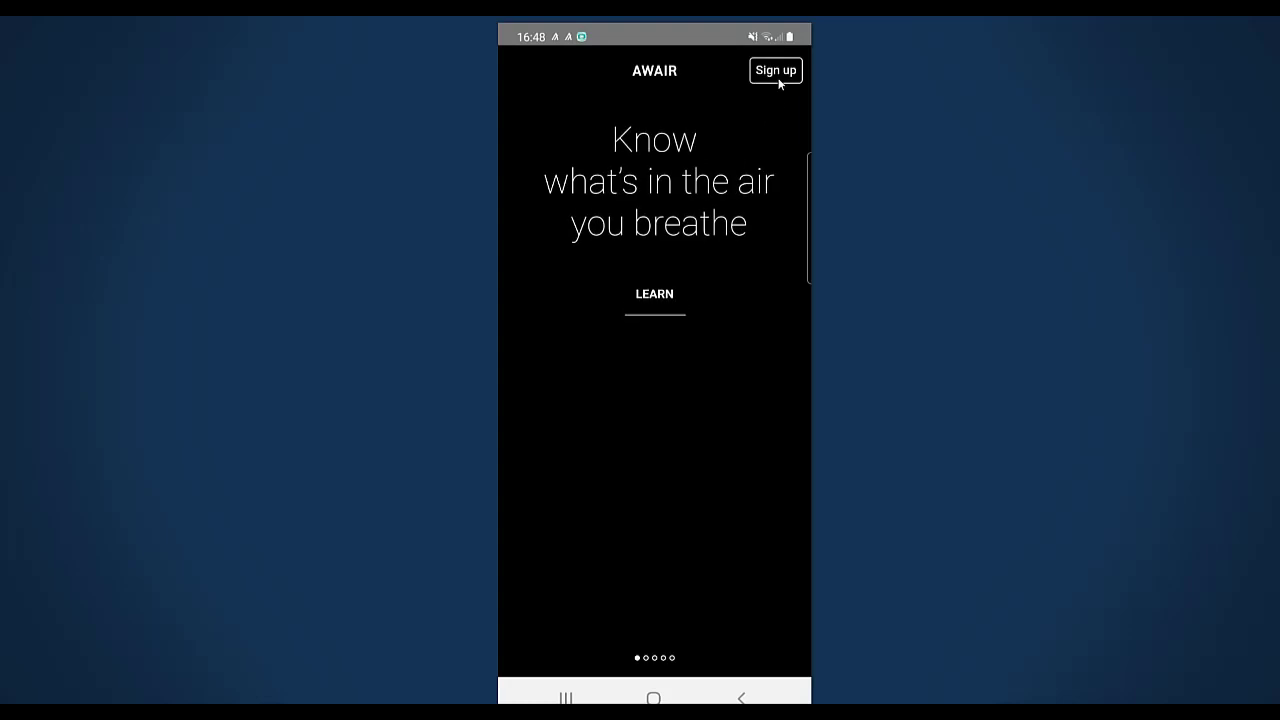
{"action": "left_click", "coordinate": [777, 76]}
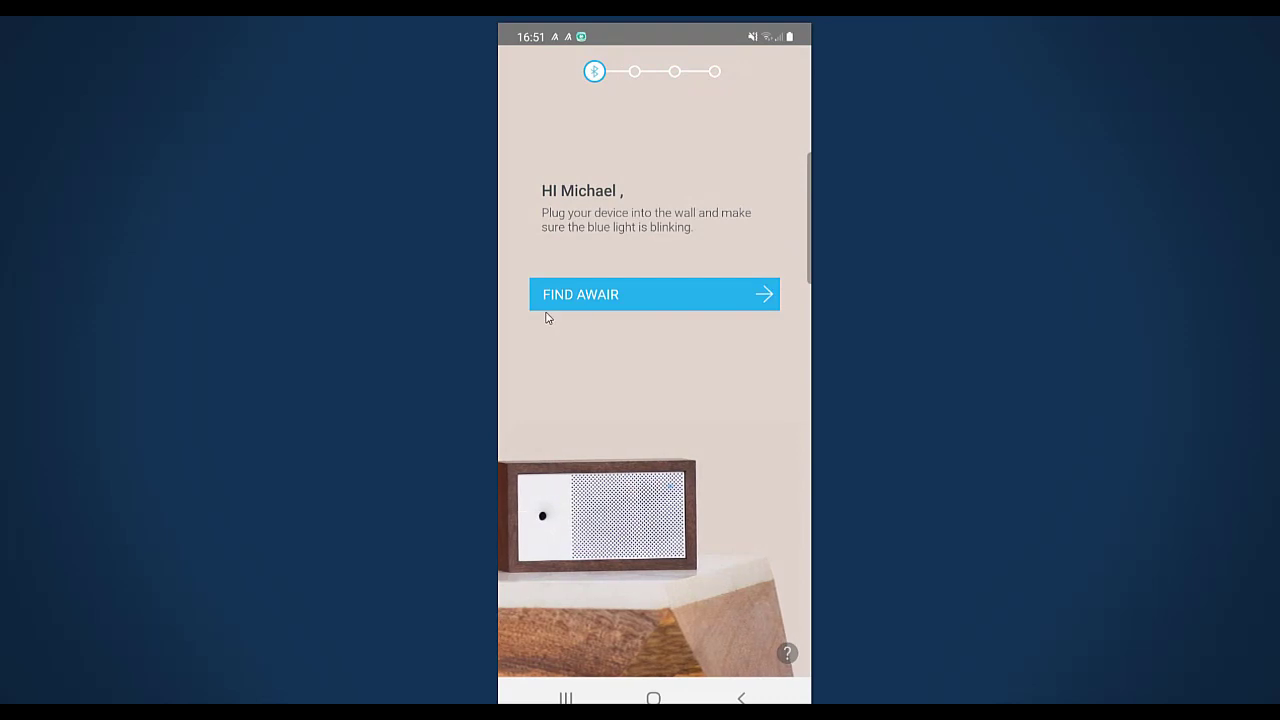
{"action": "left_click", "coordinate": [711, 295]}
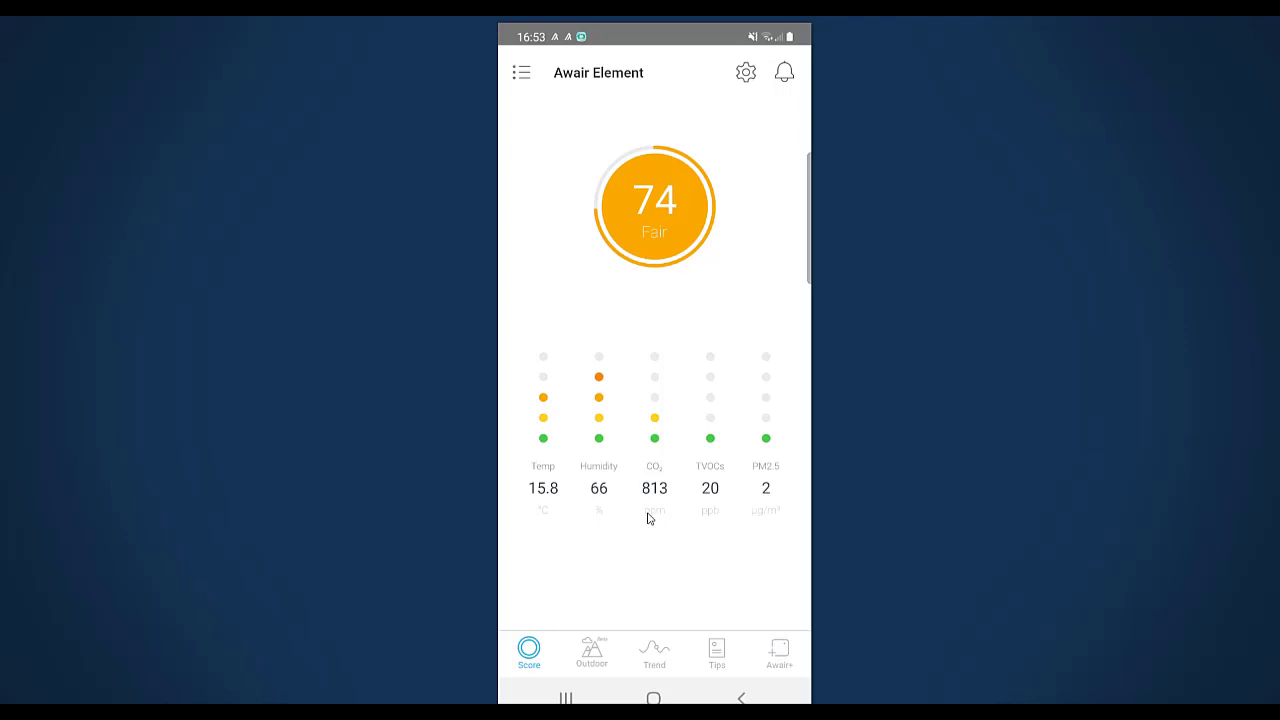
Step: Replace the Play Store search with 'planetwat' to find the PlanetWatch apps
{"action": "left_click", "coordinate": [653, 697]}
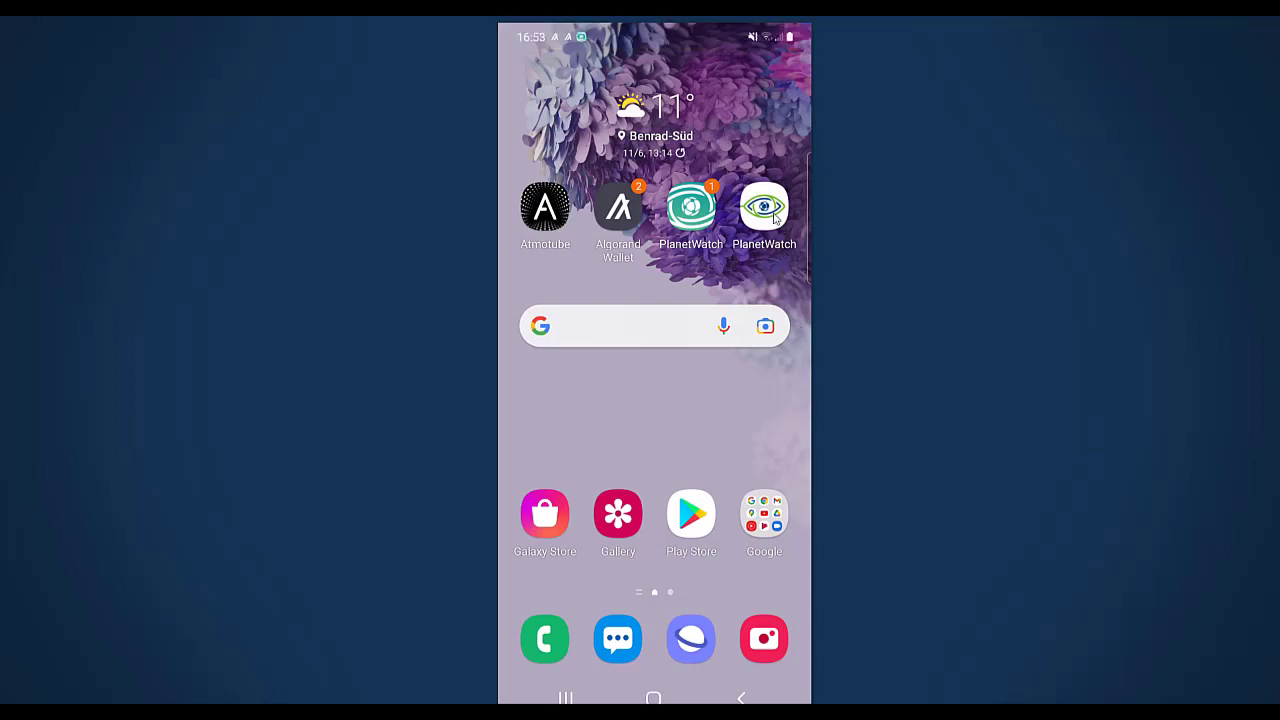
{"action": "left_click", "coordinate": [691, 514]}
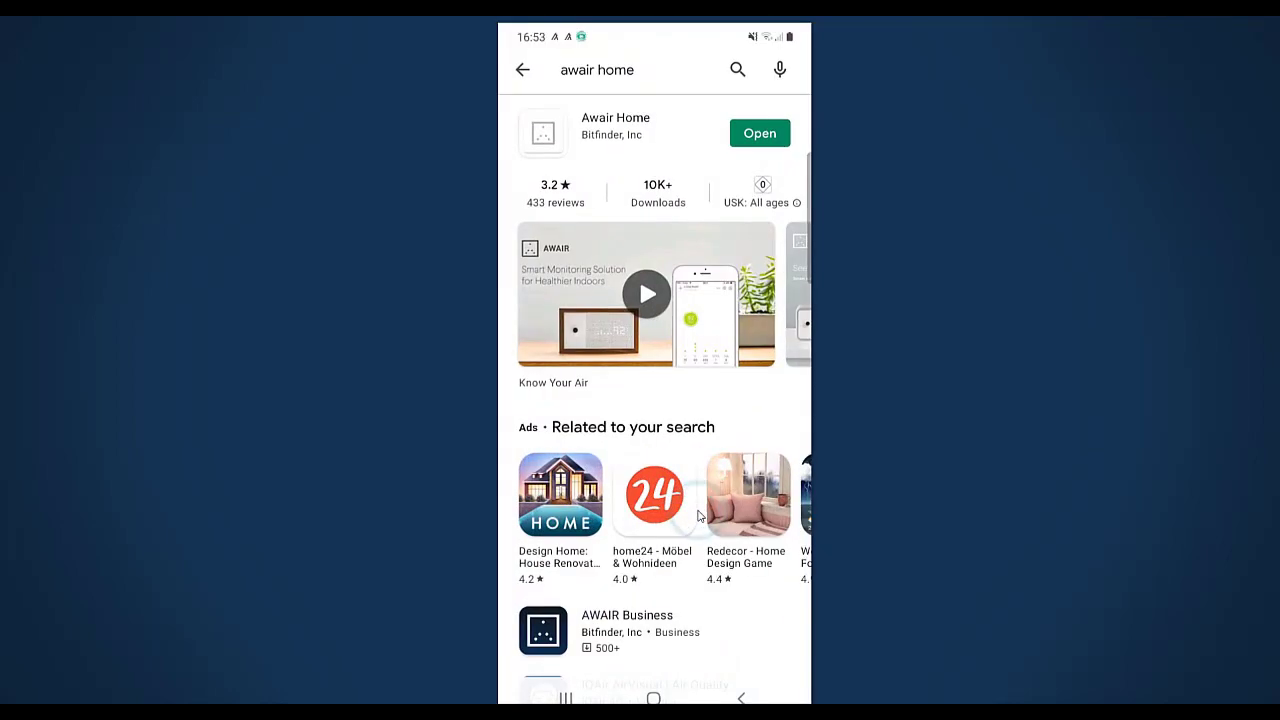
{"action": "left_click", "coordinate": [737, 69]}
{"action": "key", "text": "BackSpace"}
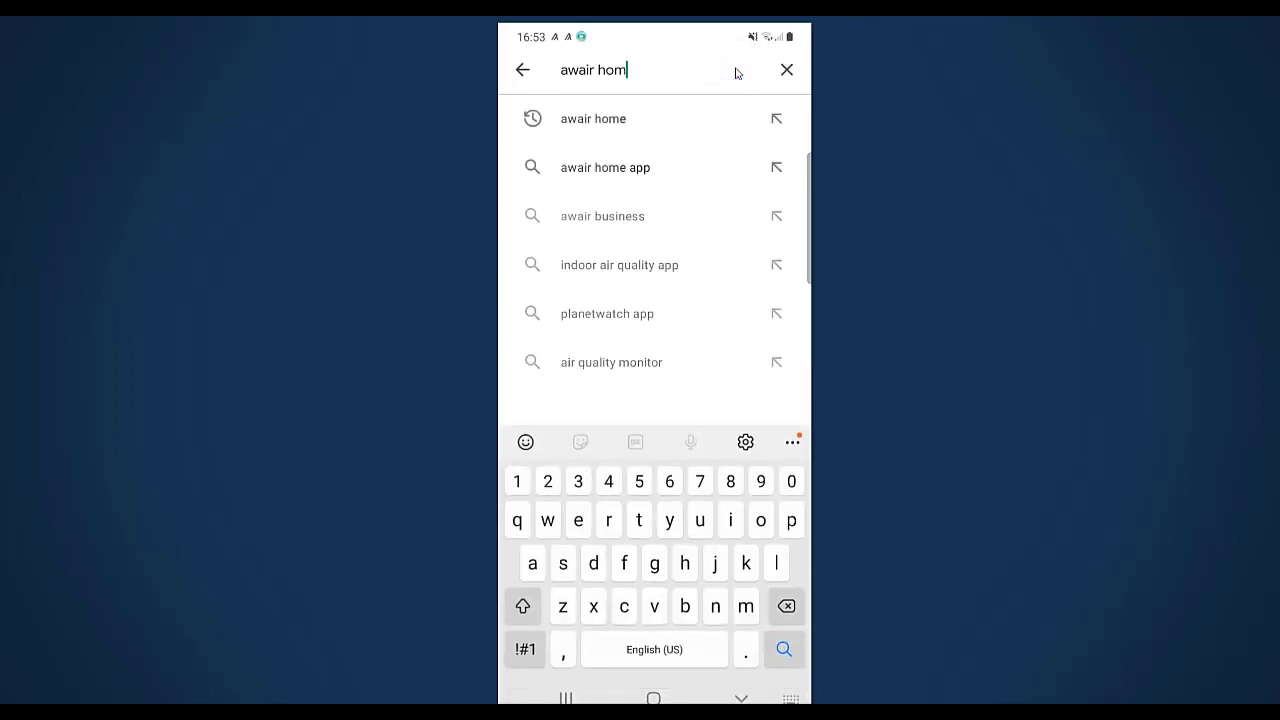
{"action": "key", "text": "BackSpace"}
{"action": "key", "text": "BackSpace"}
{"action": "key", "text": "BackSpace"}
{"action": "key", "text": "BackSpace"}
{"action": "key", "text": "BackSpace"}
{"action": "type", "text": "planet"}
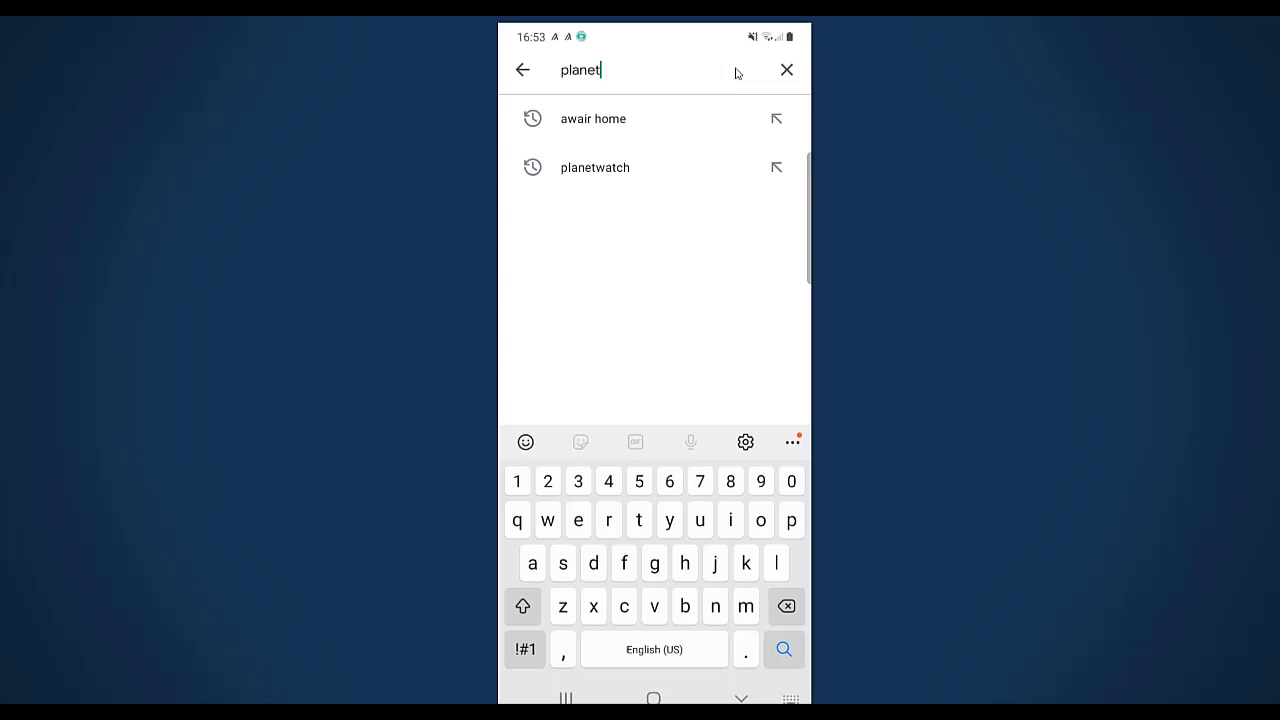
{"action": "type", "text": "wat"}
{"action": "left_click", "coordinate": [630, 118]}
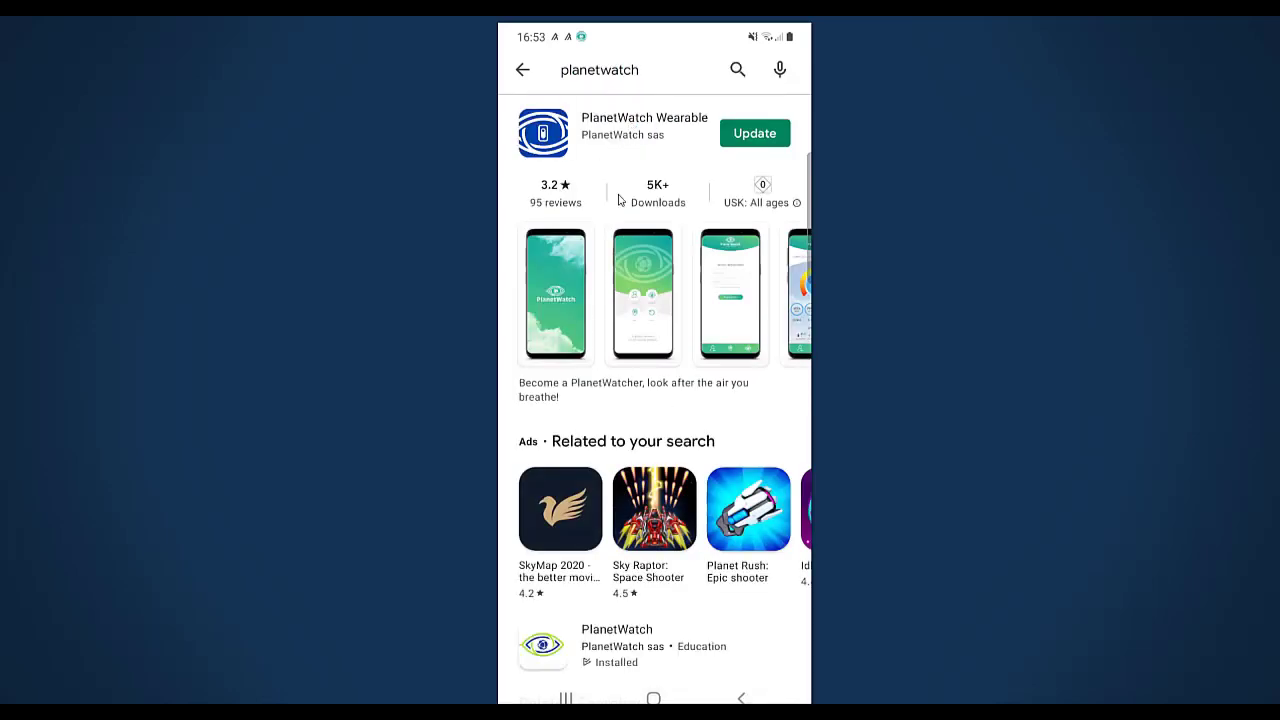
Step: Confirm the PlanetWatch result shows Installed and return to the home screen
{"action": "scroll", "coordinate": [612, 278], "scroll_direction": "down", "scroll_amount": 2}
{"action": "scroll", "coordinate": [612, 278], "scroll_direction": "down", "scroll_amount": 1}
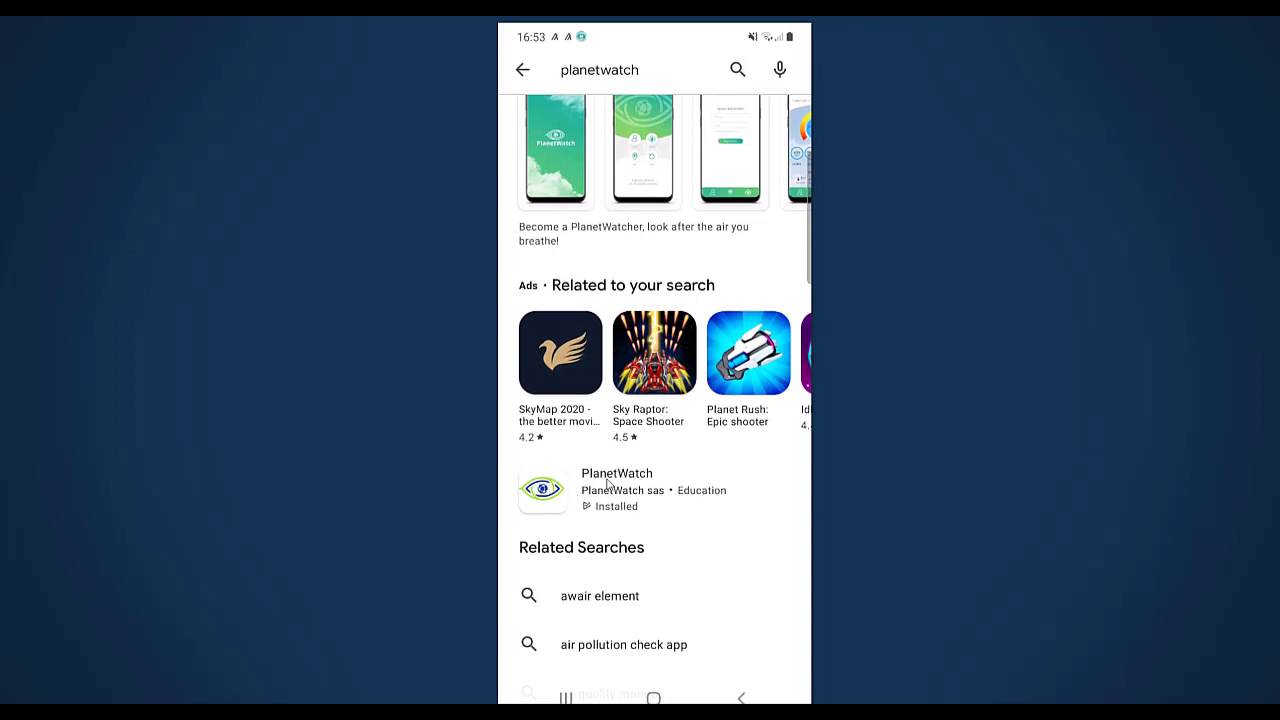
{"action": "scroll", "coordinate": [616, 468], "scroll_direction": "up", "scroll_amount": 3}
{"action": "scroll", "coordinate": [616, 468], "scroll_direction": "up", "scroll_amount": 1}
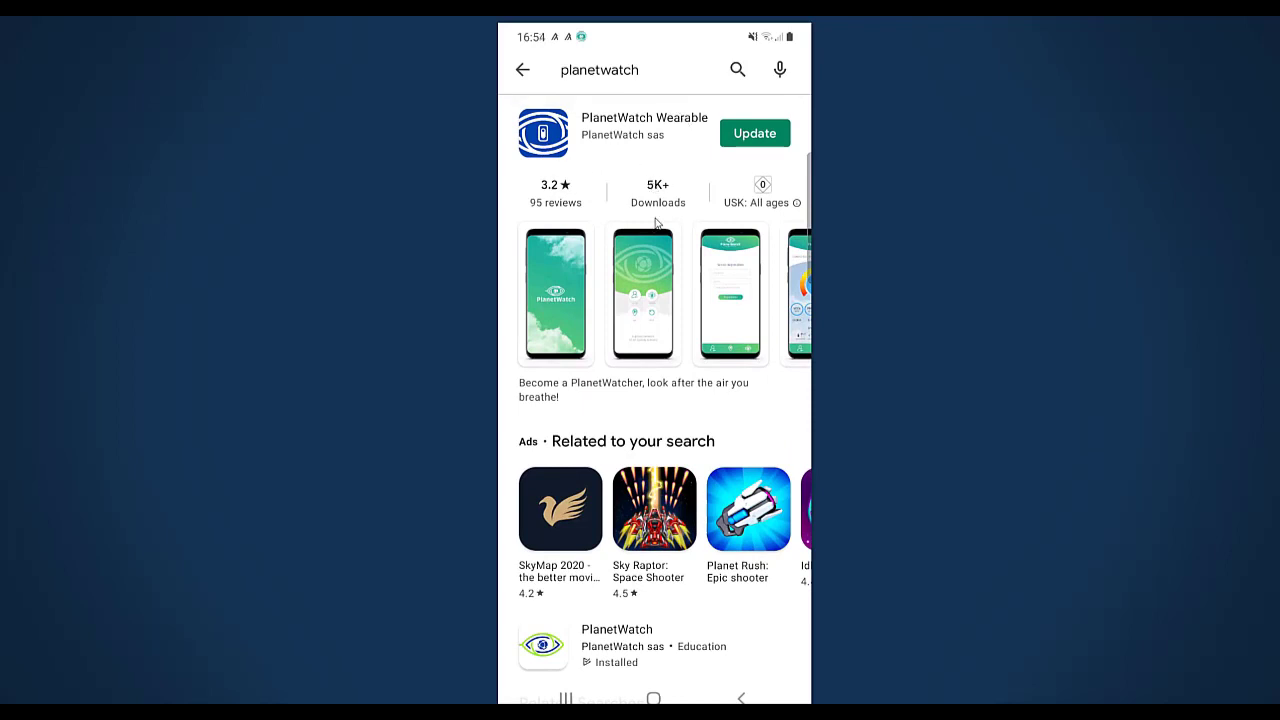
{"action": "scroll", "coordinate": [657, 224], "scroll_direction": "down", "scroll_amount": 4}
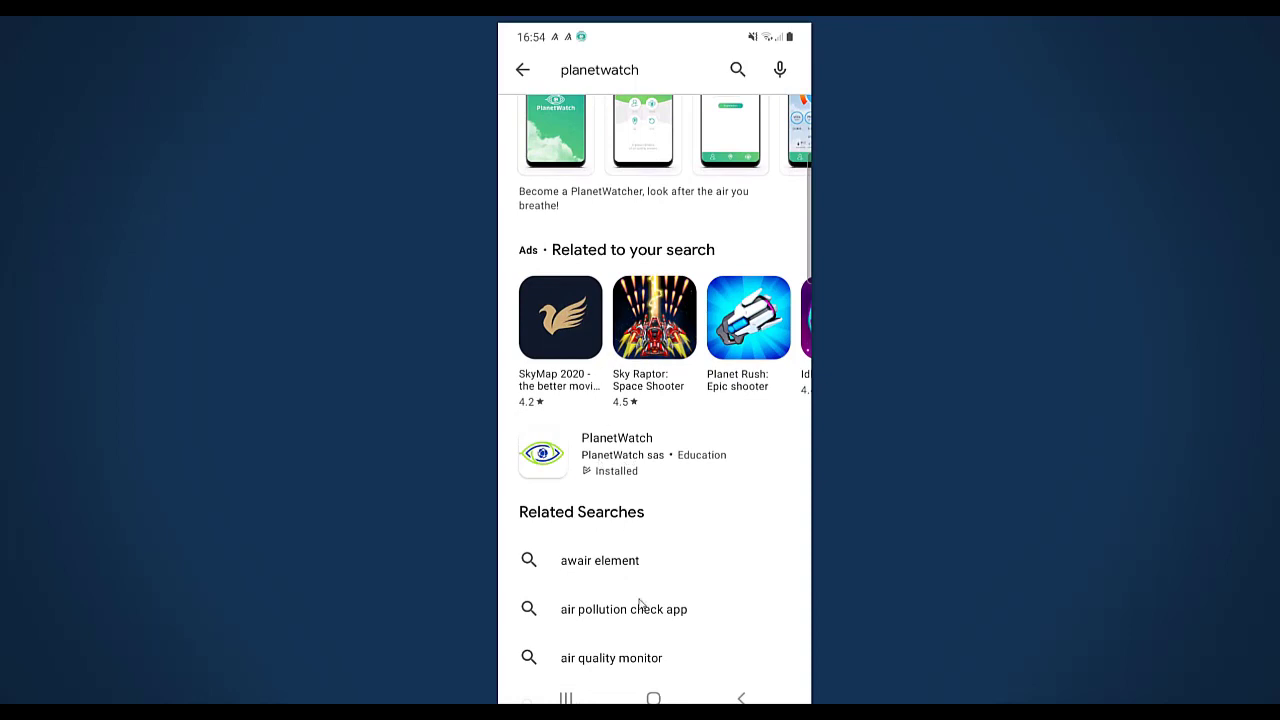
{"action": "left_click", "coordinate": [653, 697]}
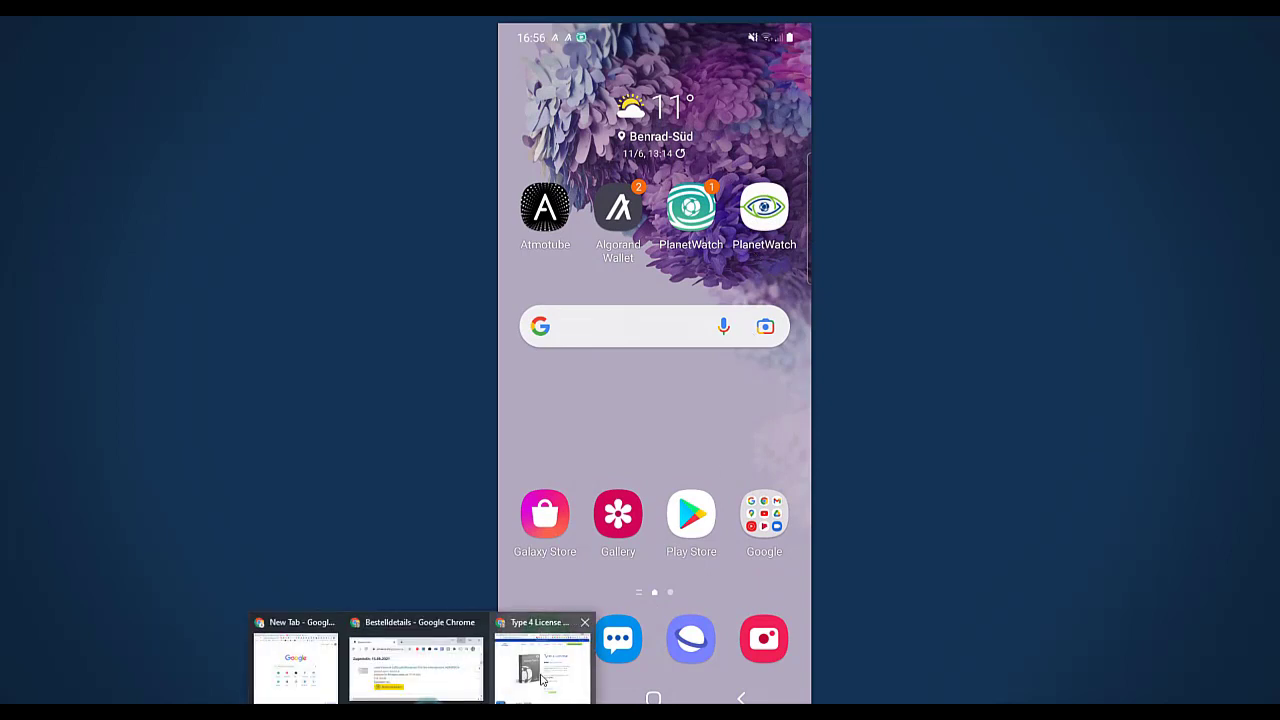
Step: Bring Chrome forward and show the PlanetWatch Explorer dashboard with sensors and latest transactions
{"action": "left_click", "coordinate": [541, 678]}
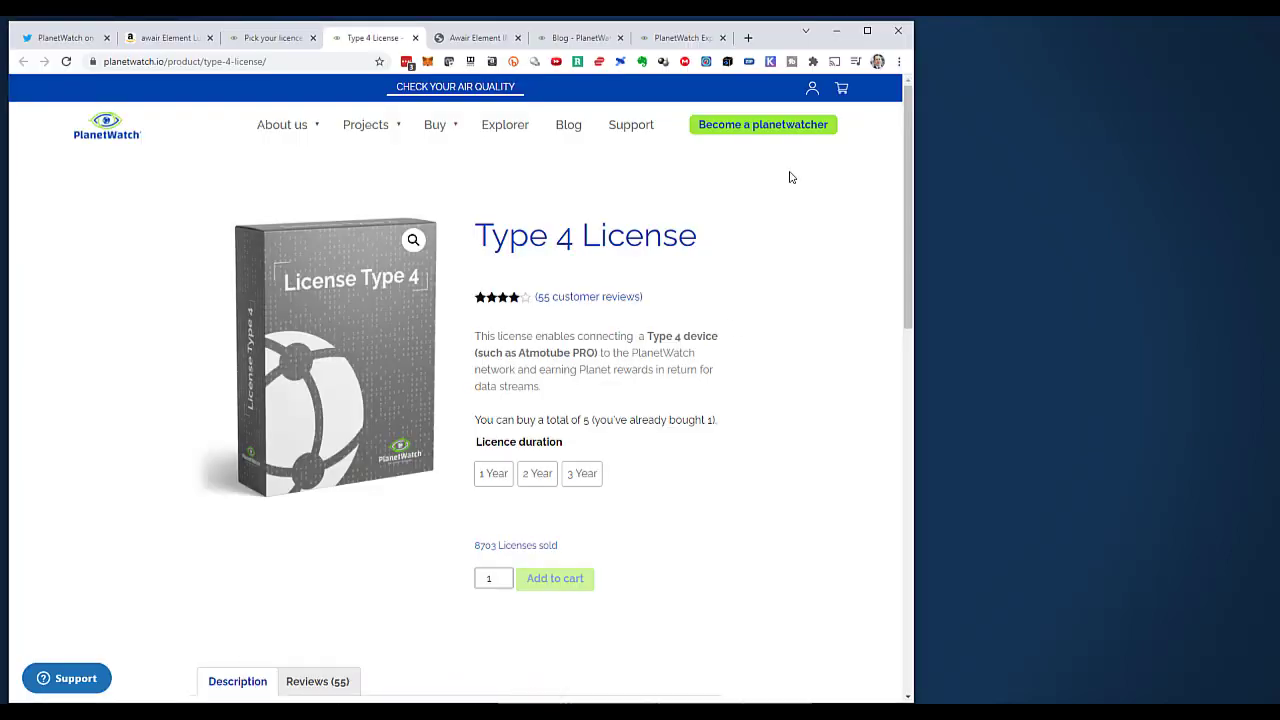
{"action": "left_click", "coordinate": [680, 38]}
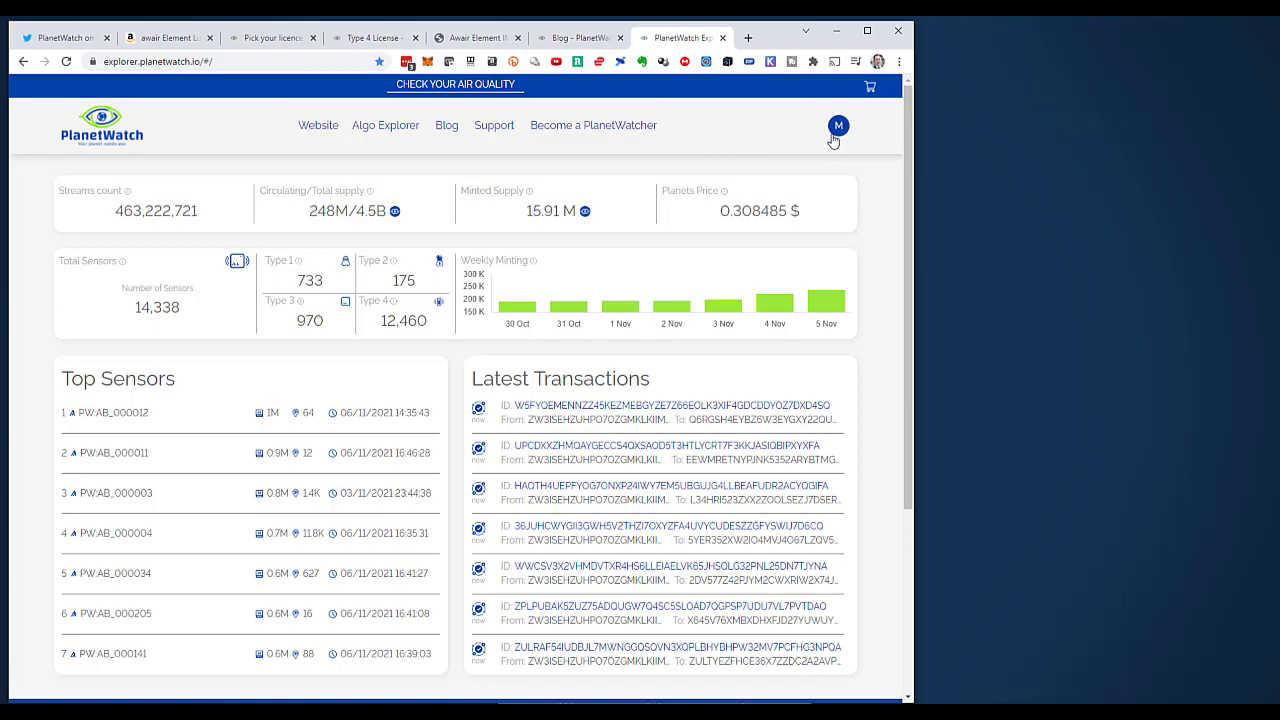
Step: Hide the browser, launch PlanetWatch, and view the Atmotube Pro and Airqino wallet balances
{"action": "left_click", "coordinate": [829, 36]}
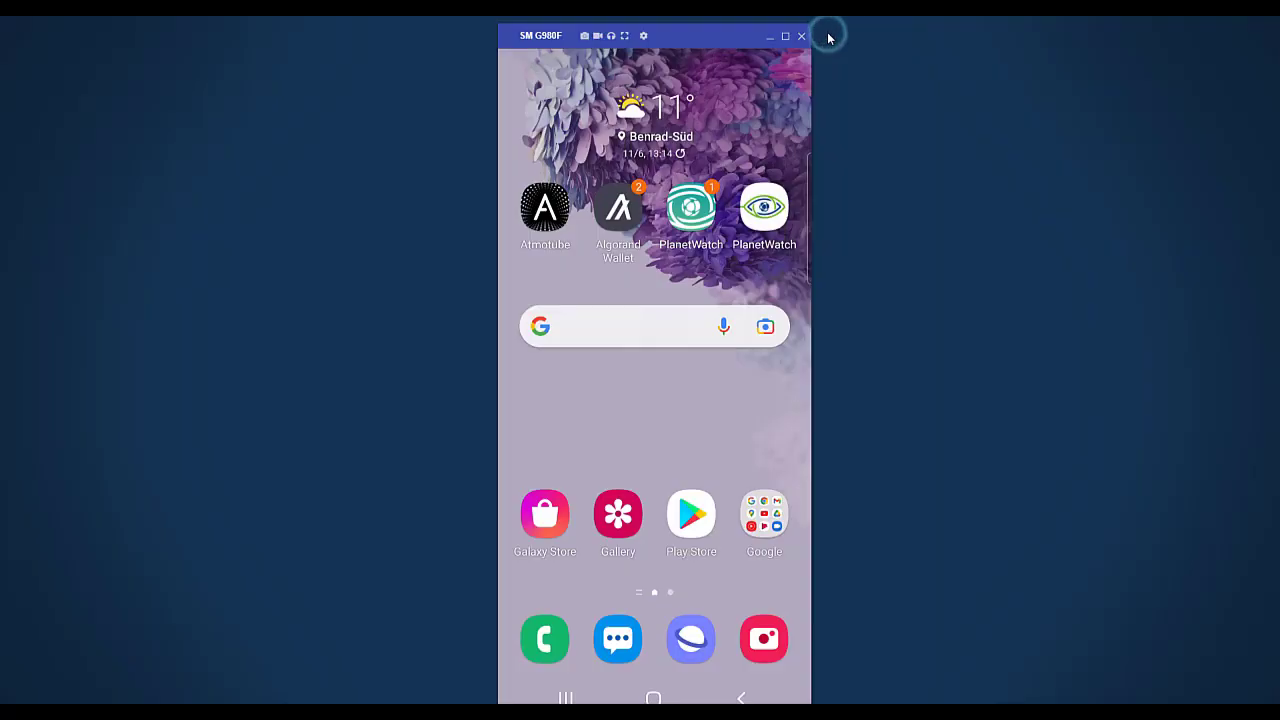
{"action": "left_click", "coordinate": [775, 220]}
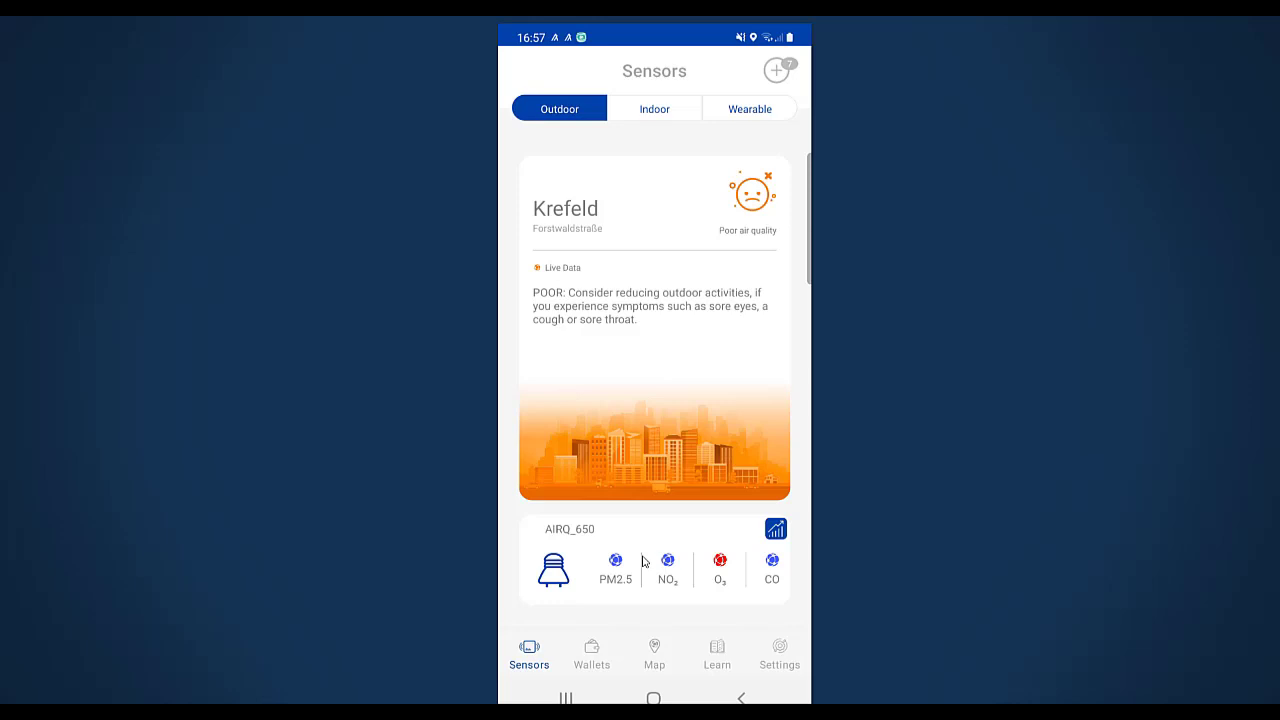
{"action": "left_click", "coordinate": [594, 658]}
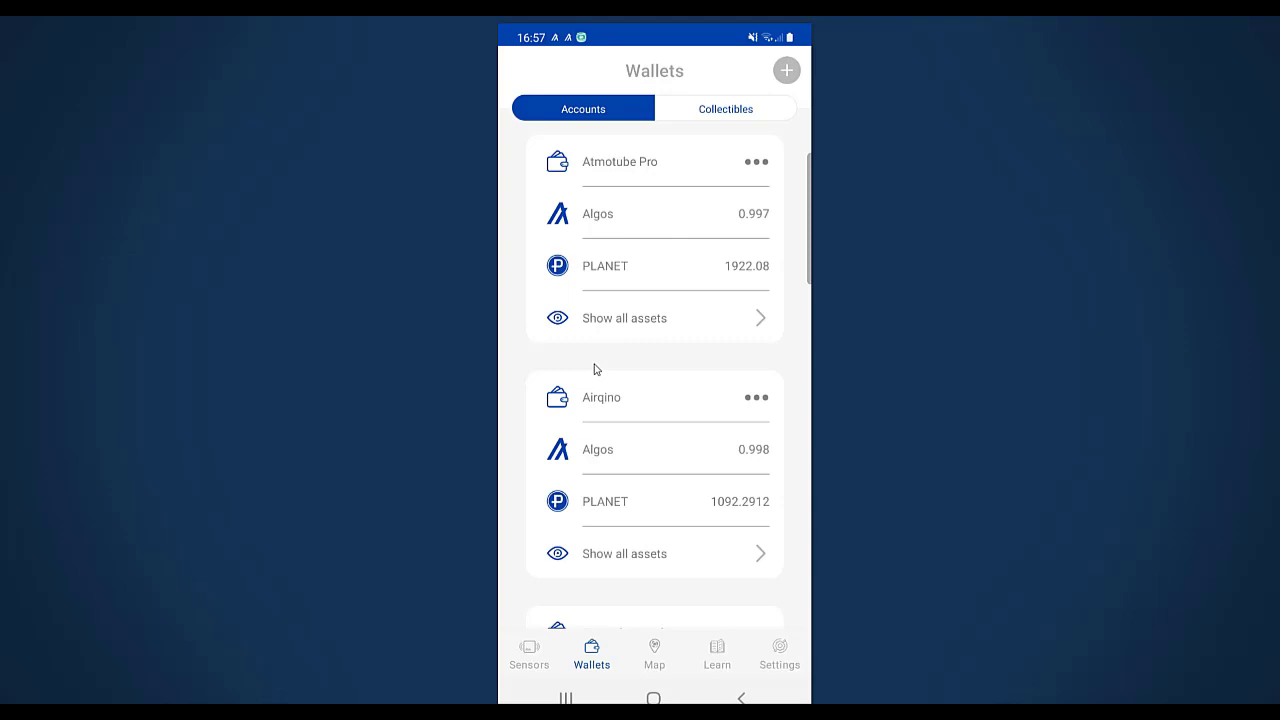
Step: Create a new Algorand account named 'Awair', skipping biometric authorization
{"action": "left_click", "coordinate": [785, 71]}
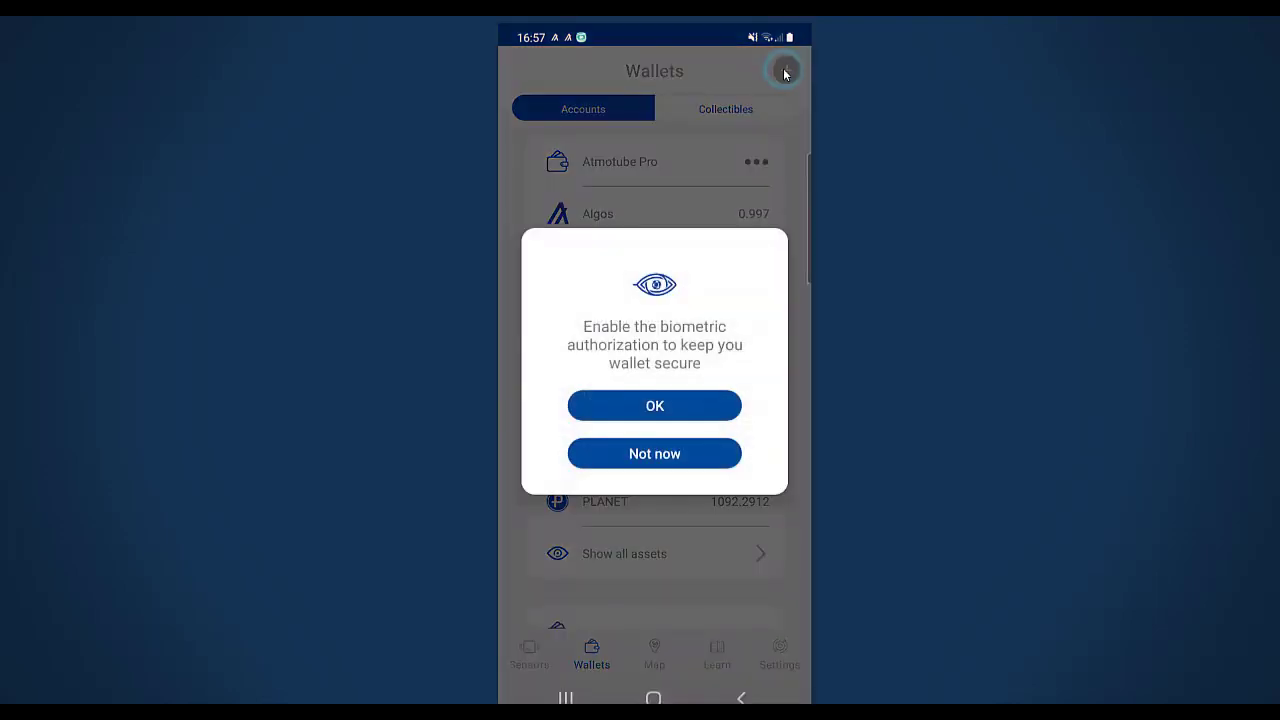
{"action": "left_click", "coordinate": [680, 455]}
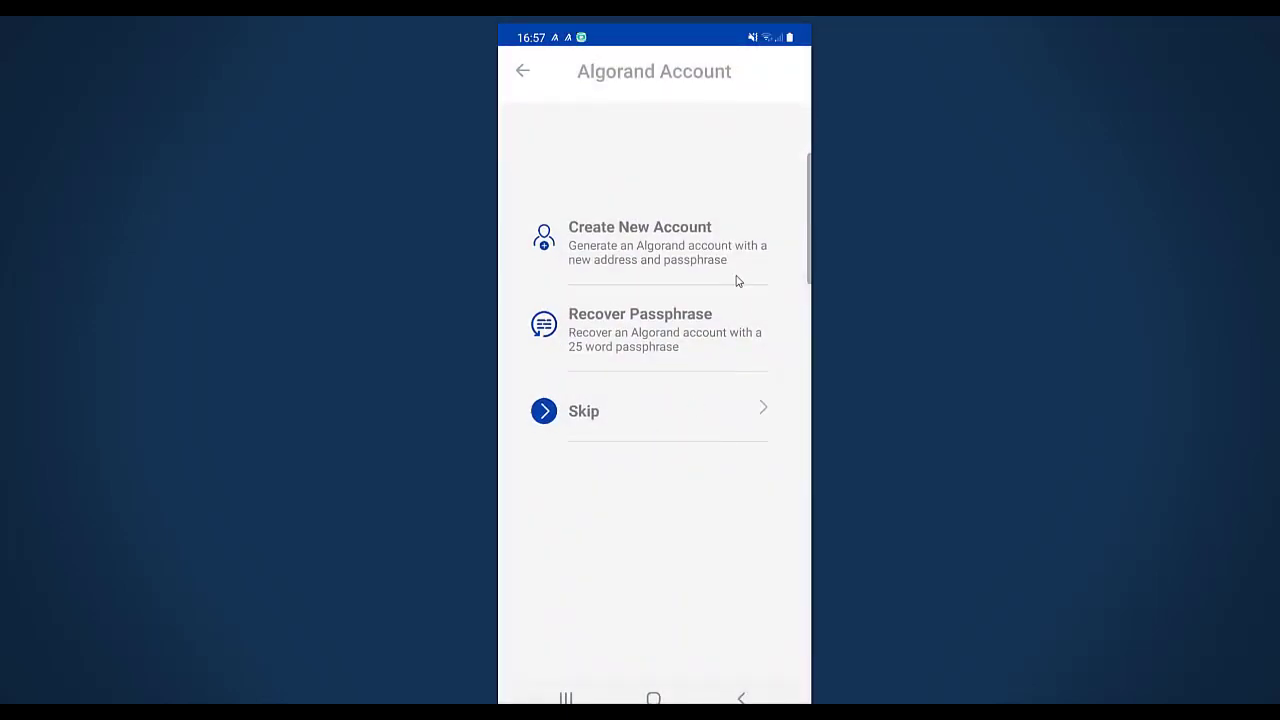
{"action": "left_click", "coordinate": [650, 250]}
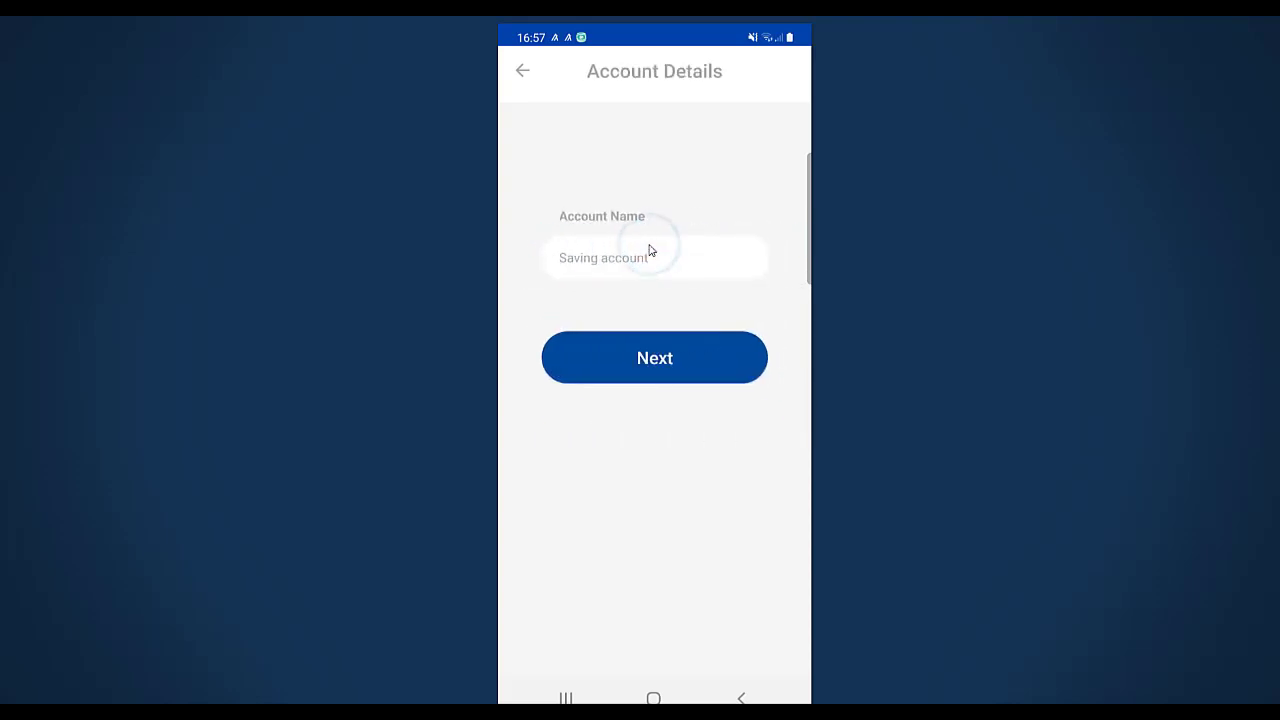
{"action": "left_click", "coordinate": [647, 262]}
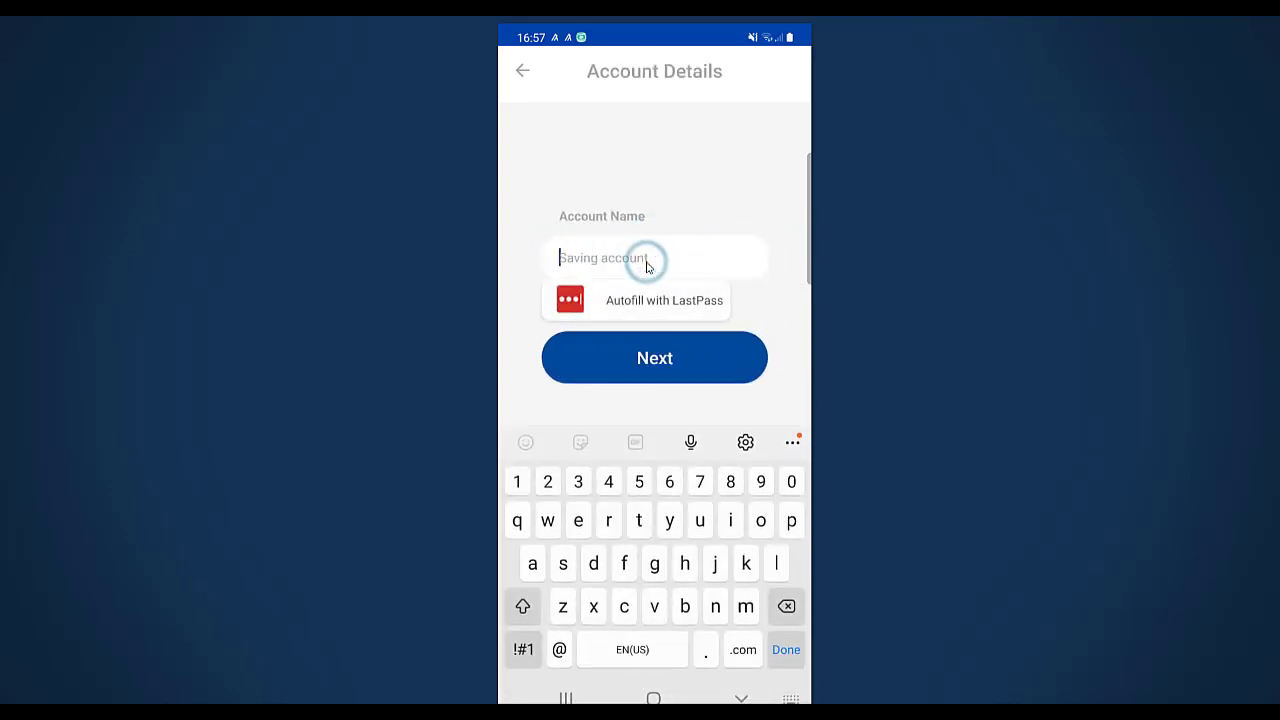
{"action": "type", "text": "A"}
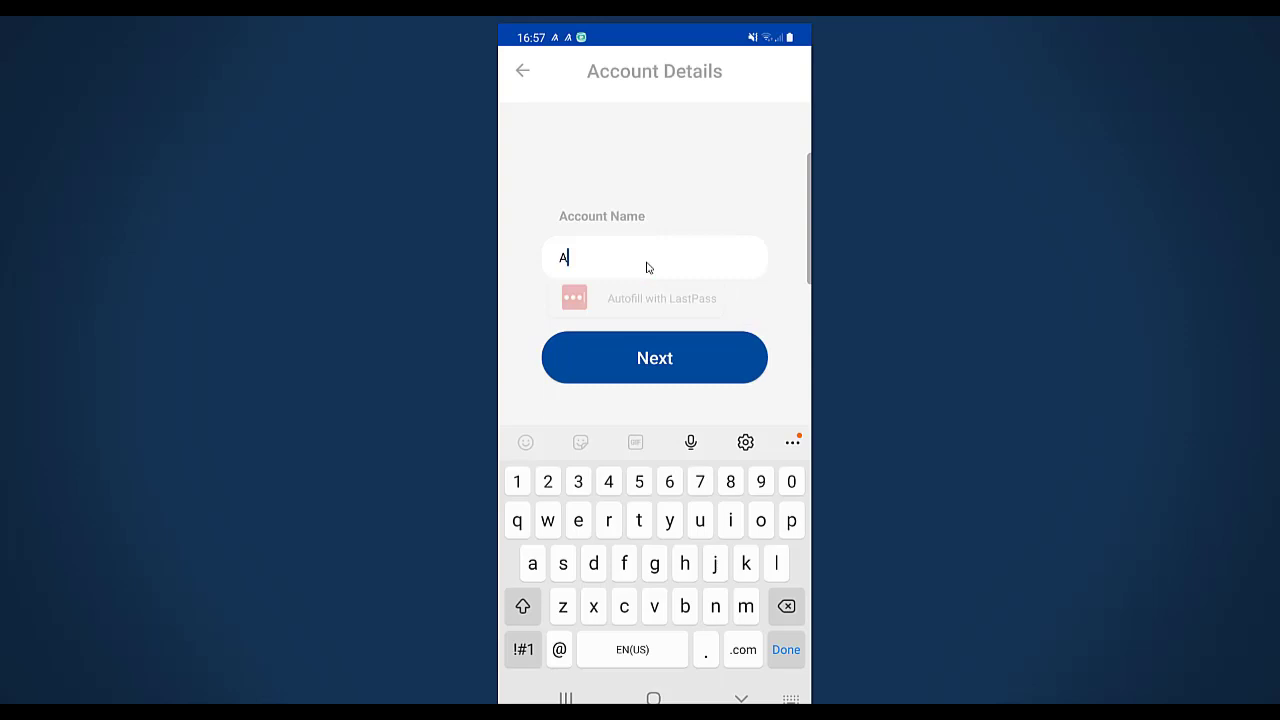
{"action": "type", "text": "wair"}
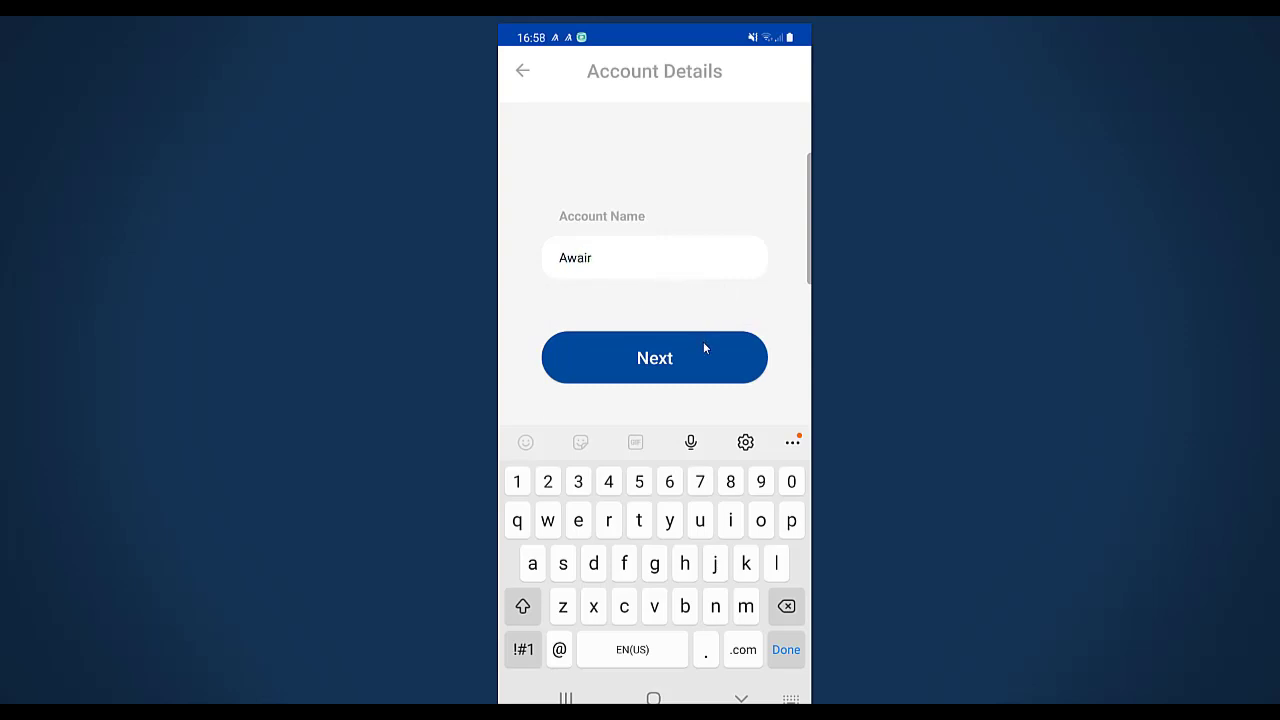
{"action": "left_click", "coordinate": [703, 349]}
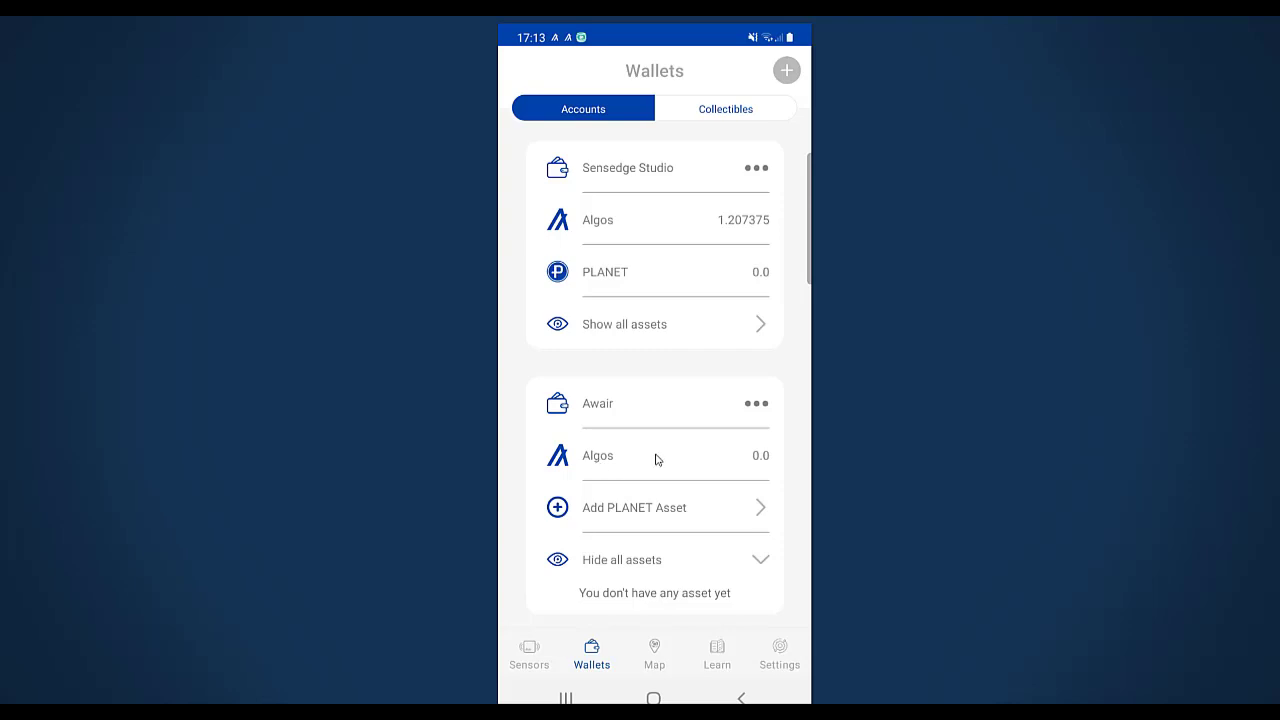
Step: Open the Awair account's ••• menu to show its Algorand address and QR code
{"action": "left_click", "coordinate": [757, 404]}
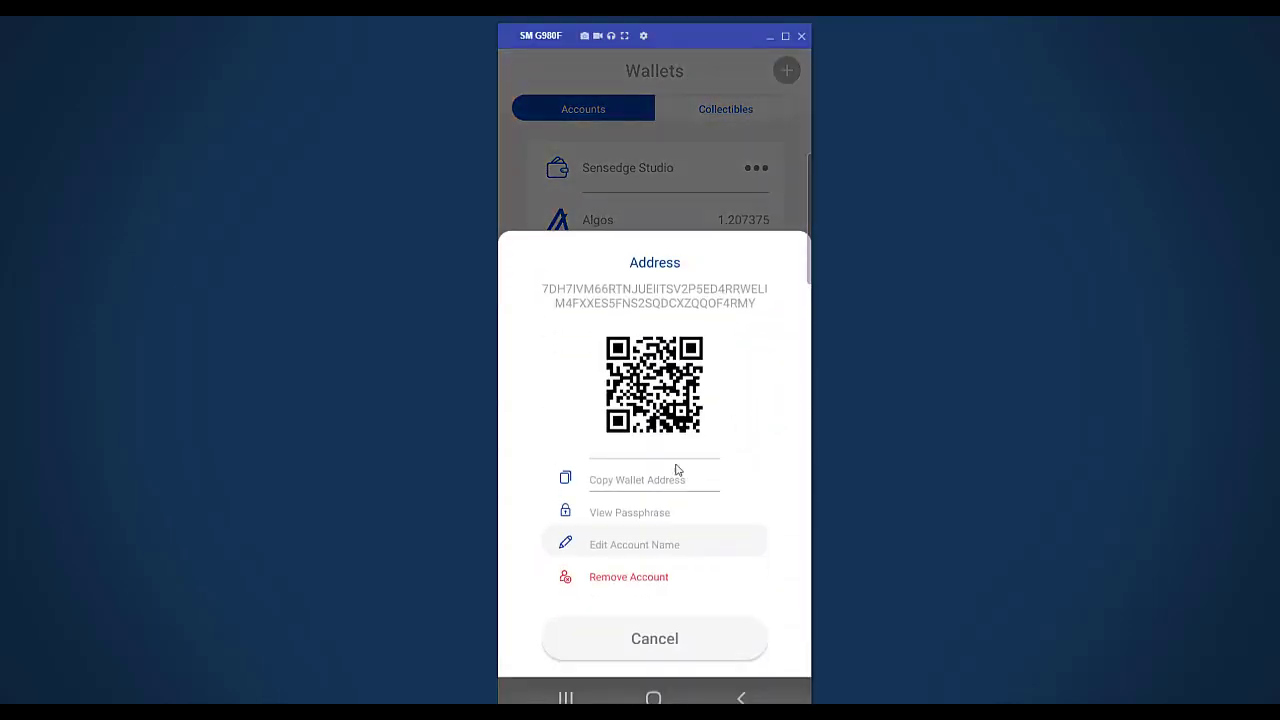
Step: Copy the Awair wallet address to the clipboard and go back to the home screen
{"action": "left_click", "coordinate": [661, 479]}
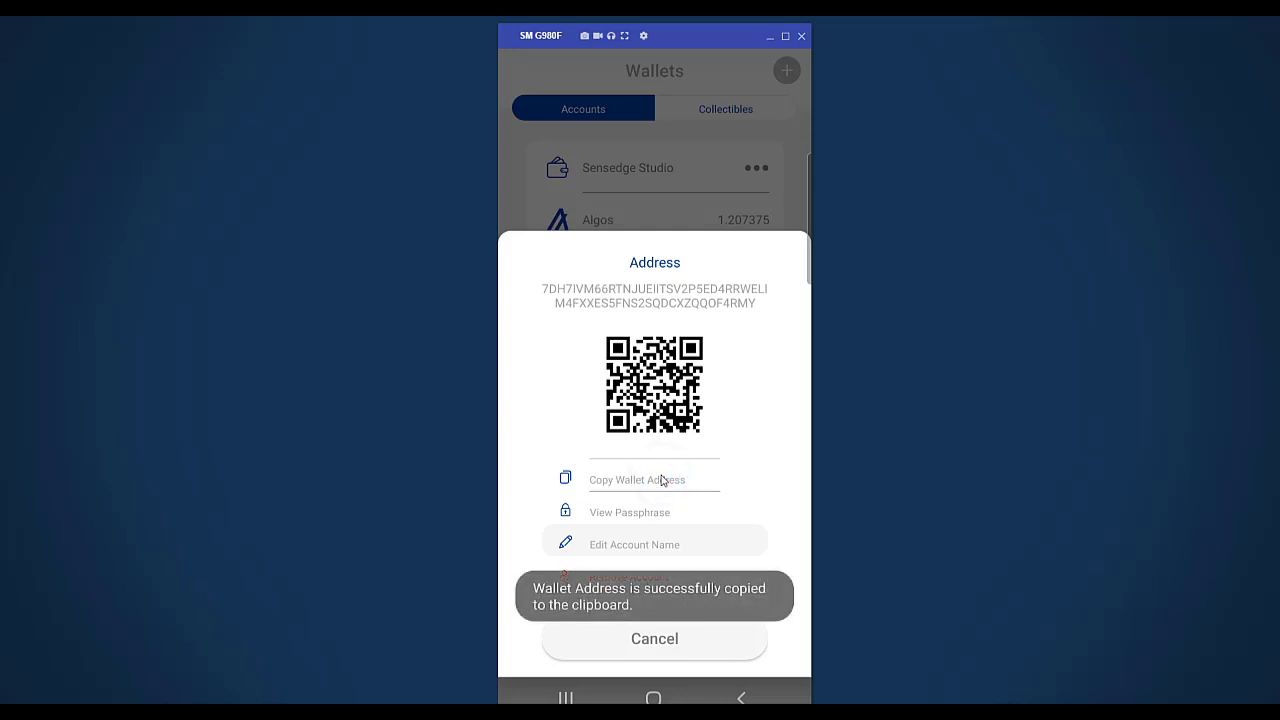
{"action": "left_click", "coordinate": [655, 697]}
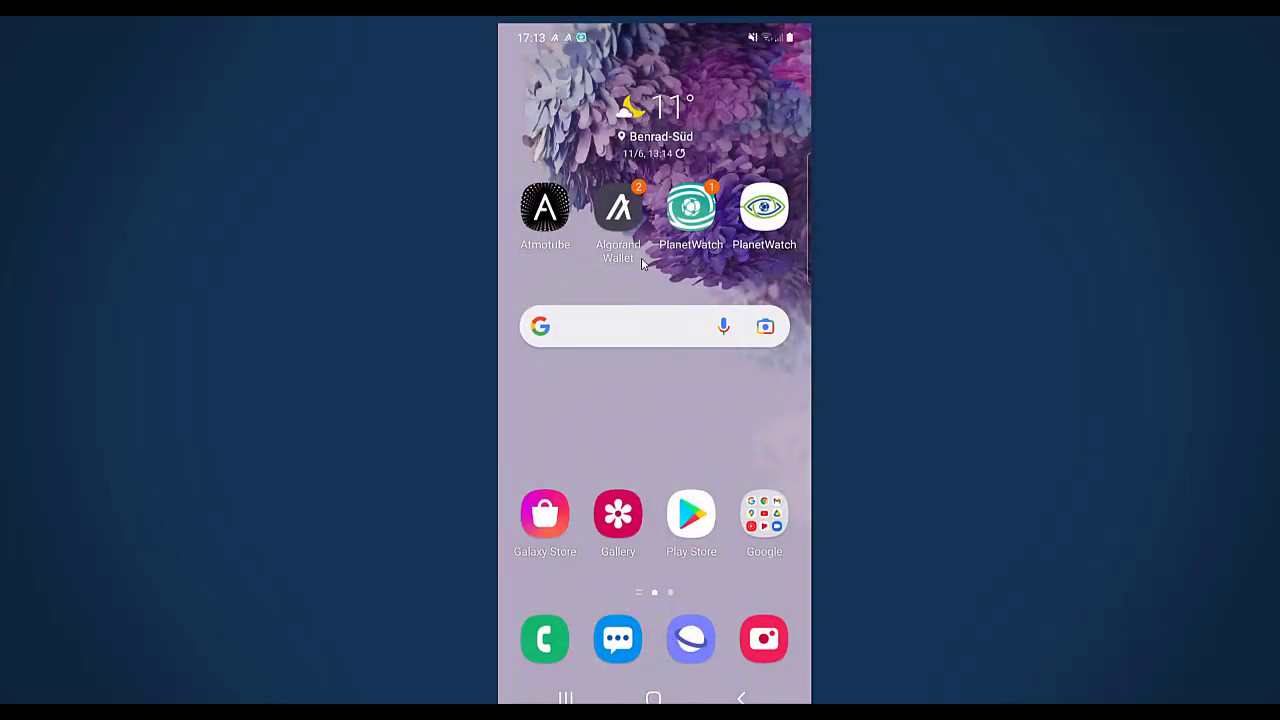
Step: In Algorand Wallet, start a send from the Algo64 account with an amount of 1 Algo
{"action": "left_click", "coordinate": [610, 213]}
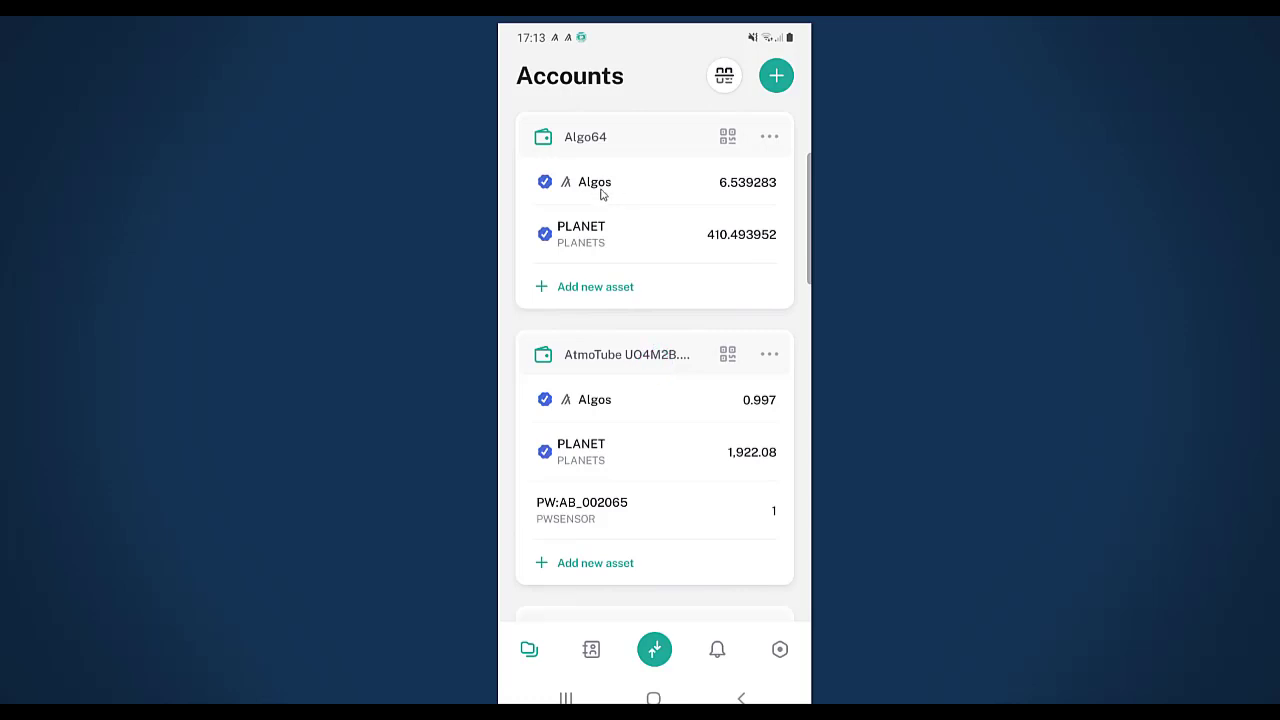
{"action": "left_click", "coordinate": [594, 184]}
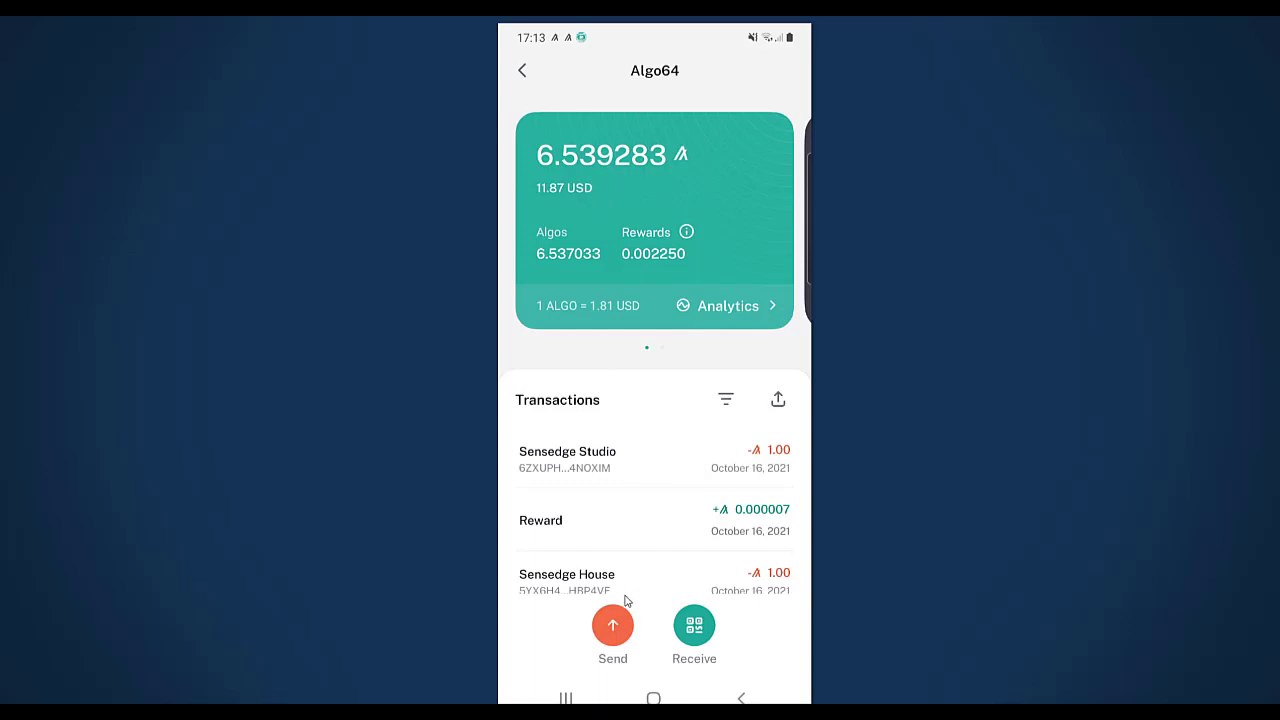
{"action": "left_click", "coordinate": [619, 619]}
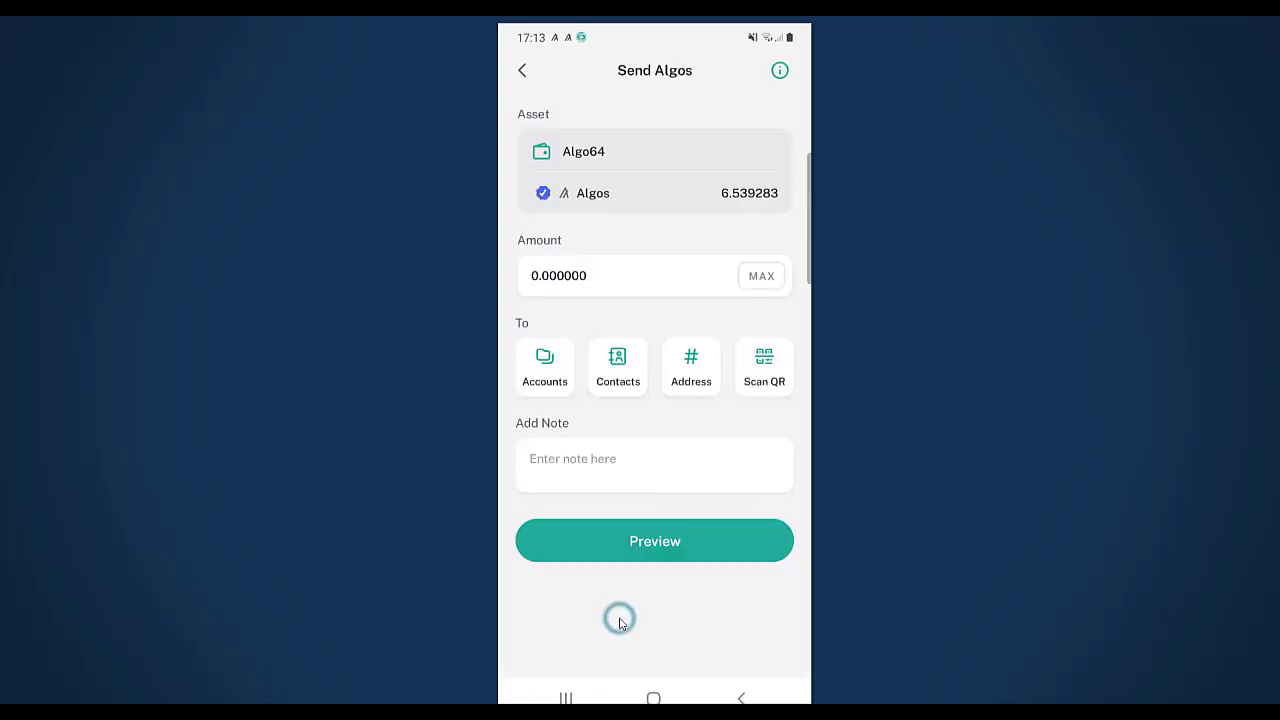
{"action": "left_click", "coordinate": [632, 291]}
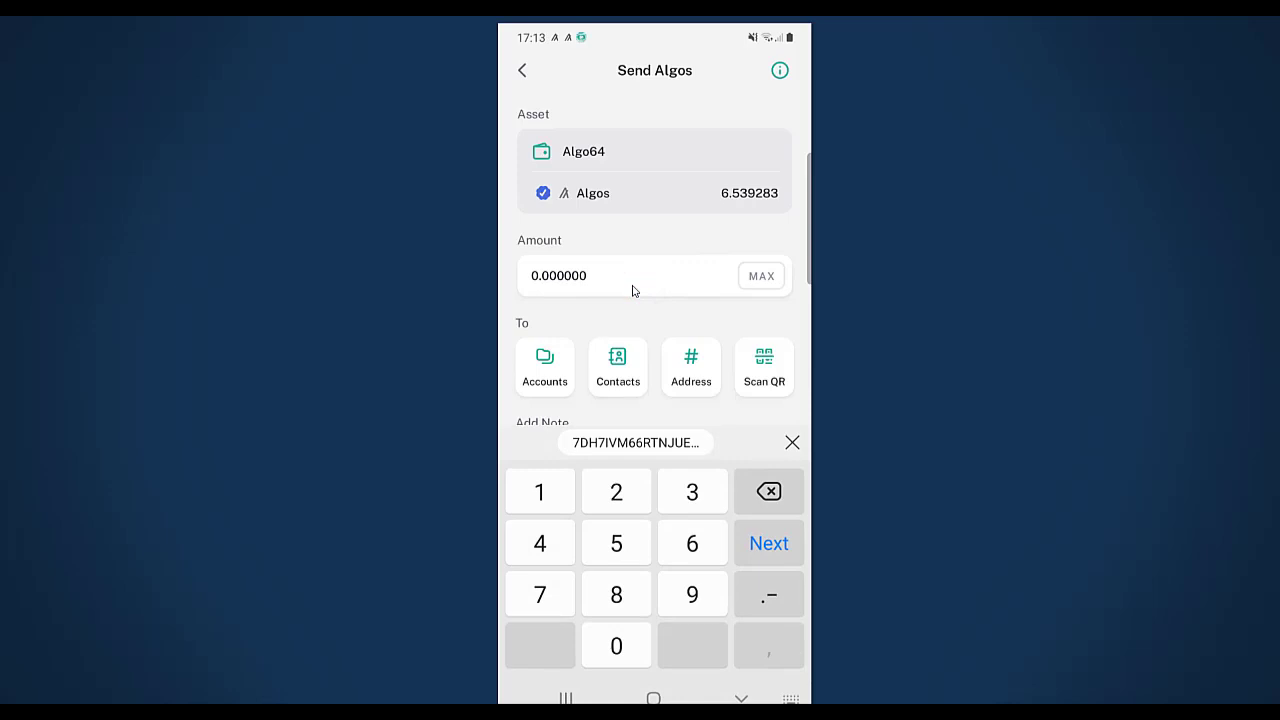
{"action": "type", "text": "1000"}
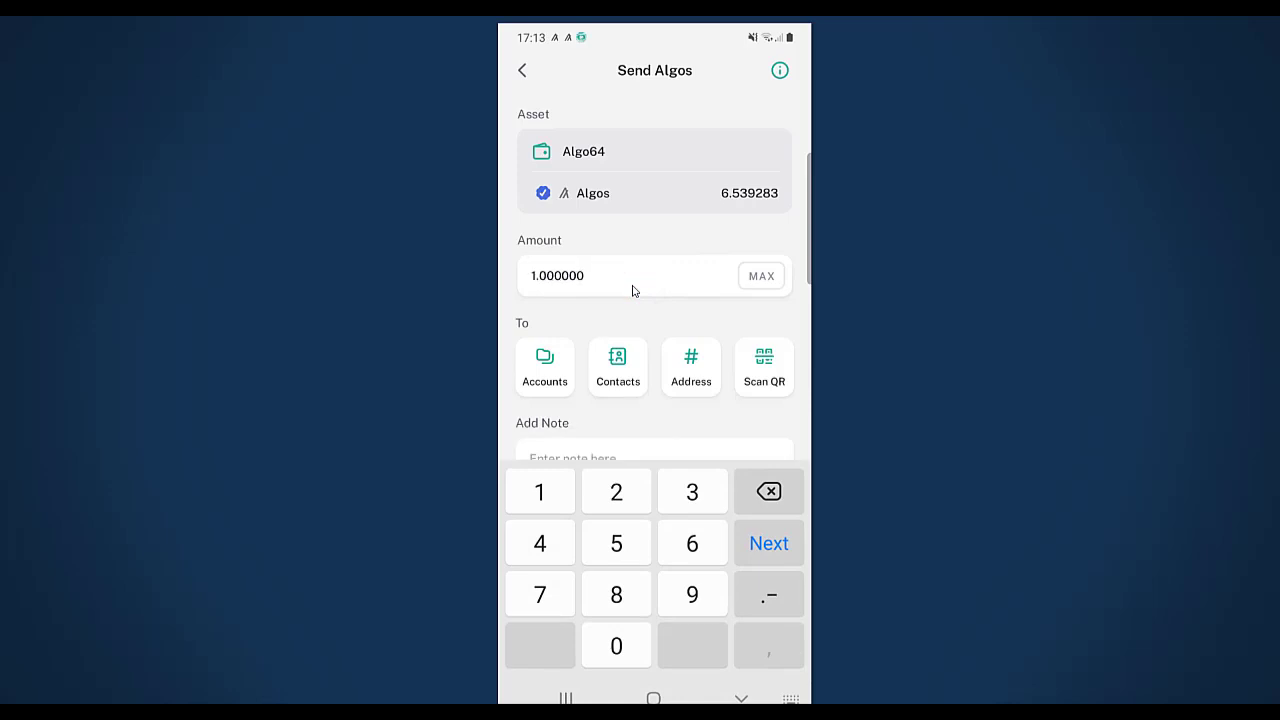
{"action": "left_click", "coordinate": [710, 362]}
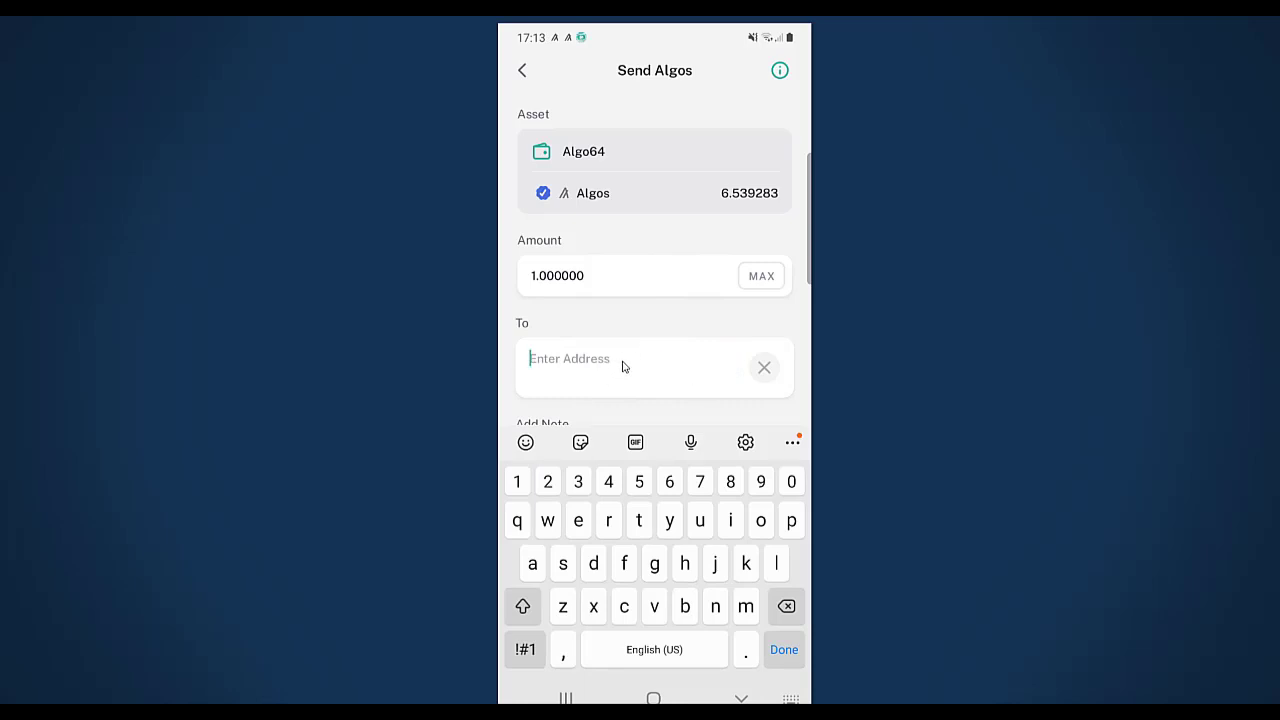
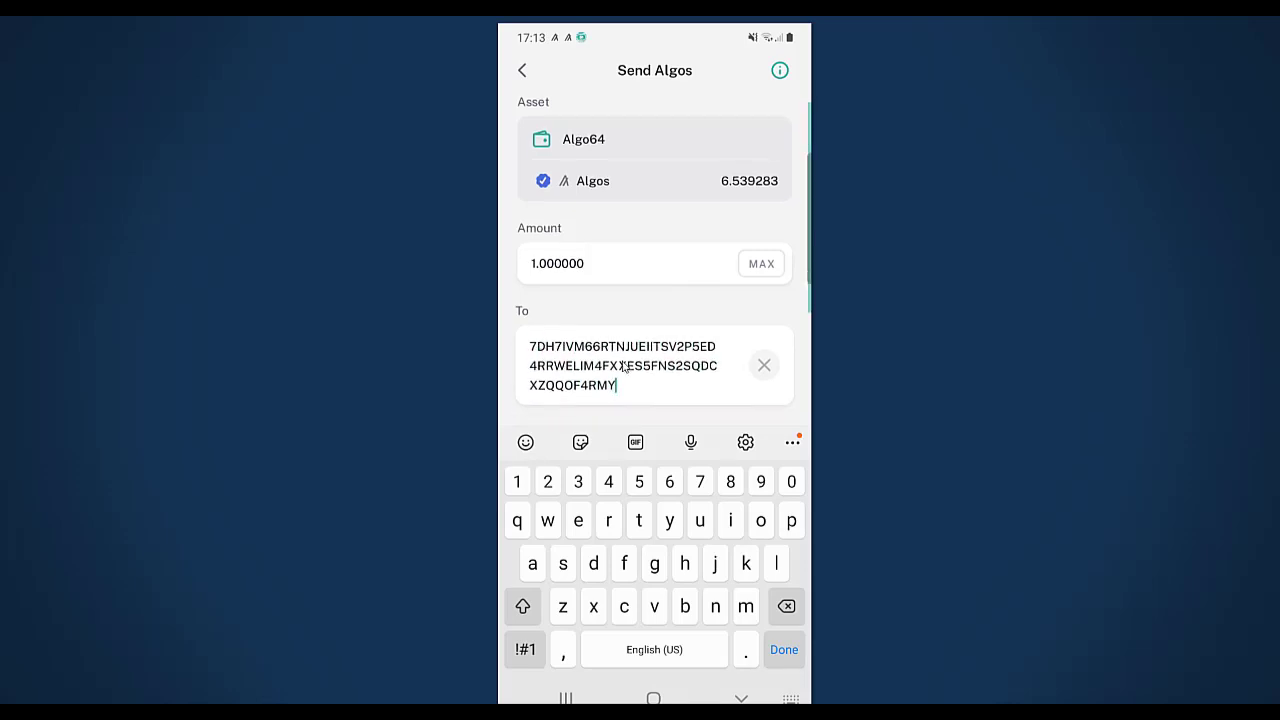
{"action": "scroll", "coordinate": [622, 366], "scroll_direction": "down", "scroll_amount": 2}
{"action": "scroll", "coordinate": [622, 366], "scroll_direction": "down", "scroll_amount": 2}
{"action": "scroll", "coordinate": [622, 366], "scroll_direction": "down", "scroll_amount": 1}
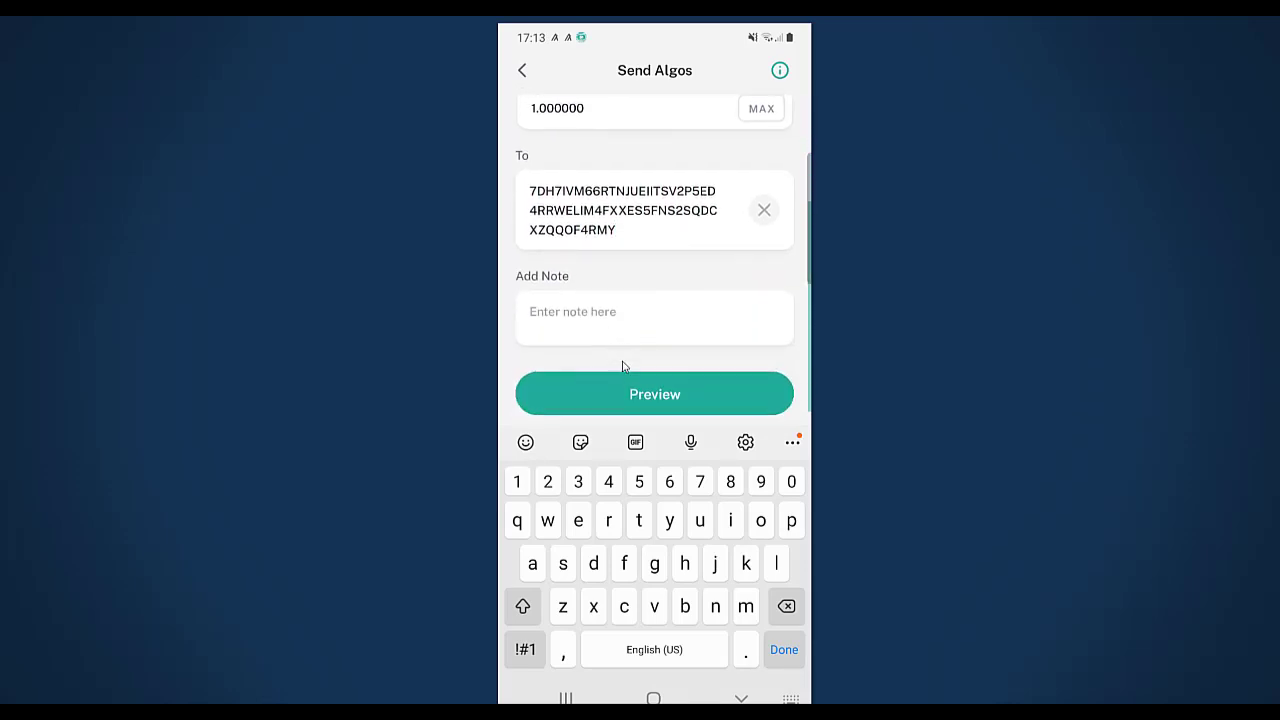
{"action": "left_click", "coordinate": [746, 392]}
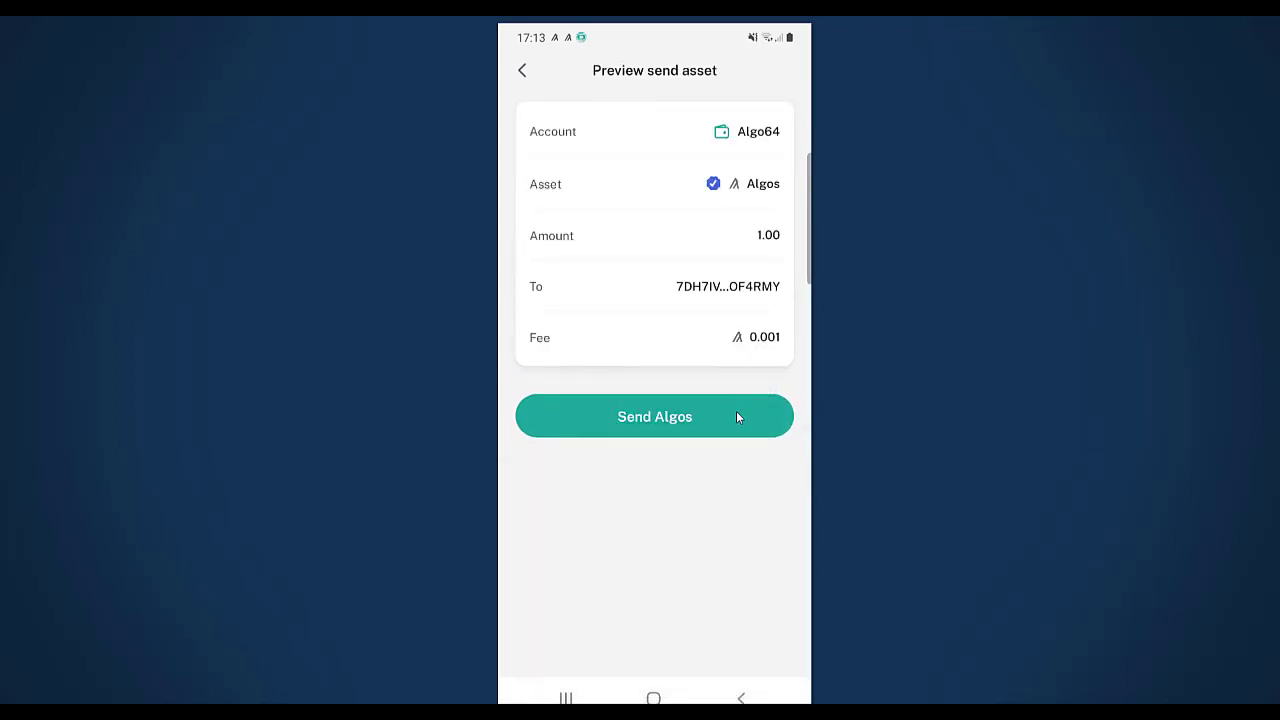
{"action": "left_click", "coordinate": [738, 417]}
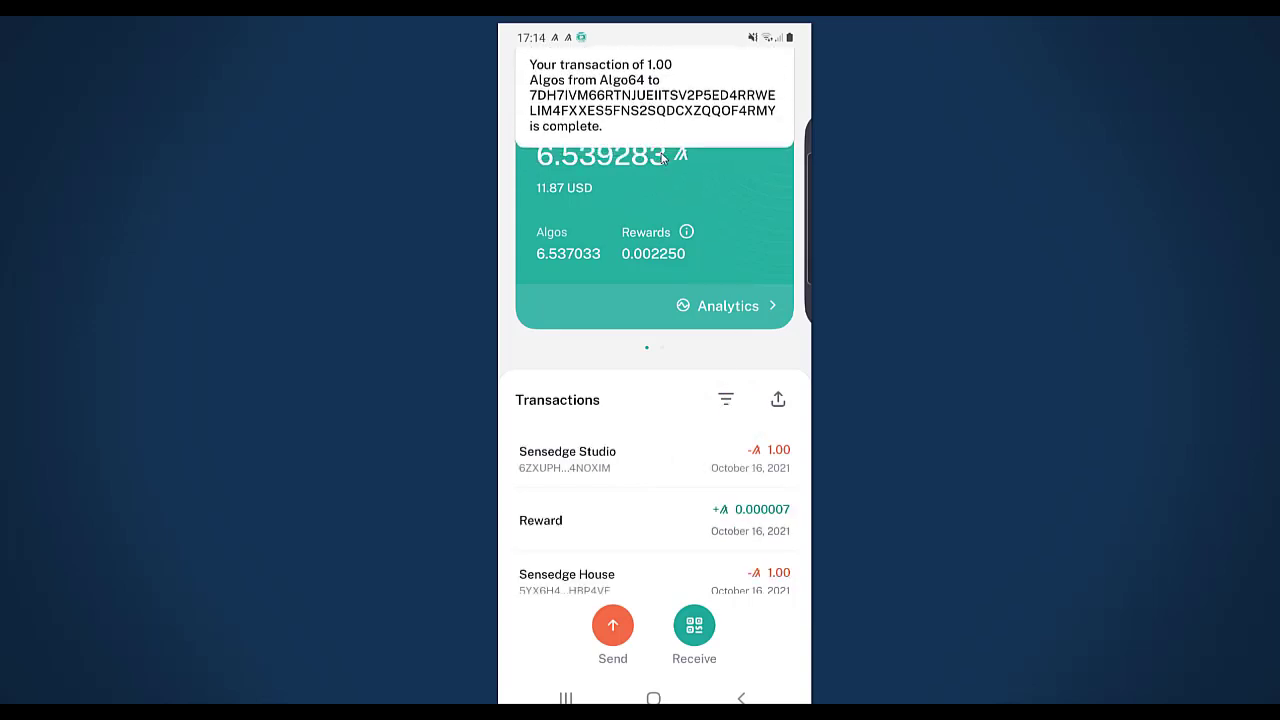
Step: Back in PlanetWatch, opt the Awair wallet into PLANET, showing 0.999 Algos and 0.0 PLANET
{"action": "left_click", "coordinate": [653, 697]}
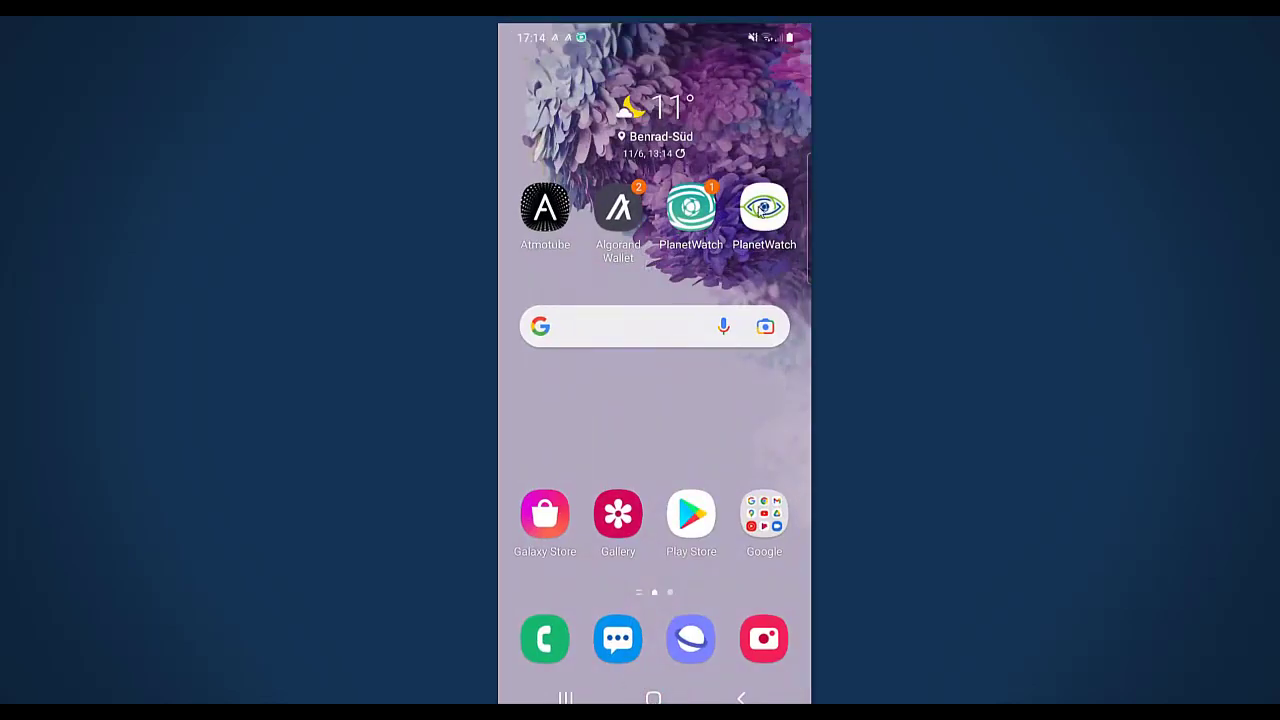
{"action": "left_click", "coordinate": [760, 208]}
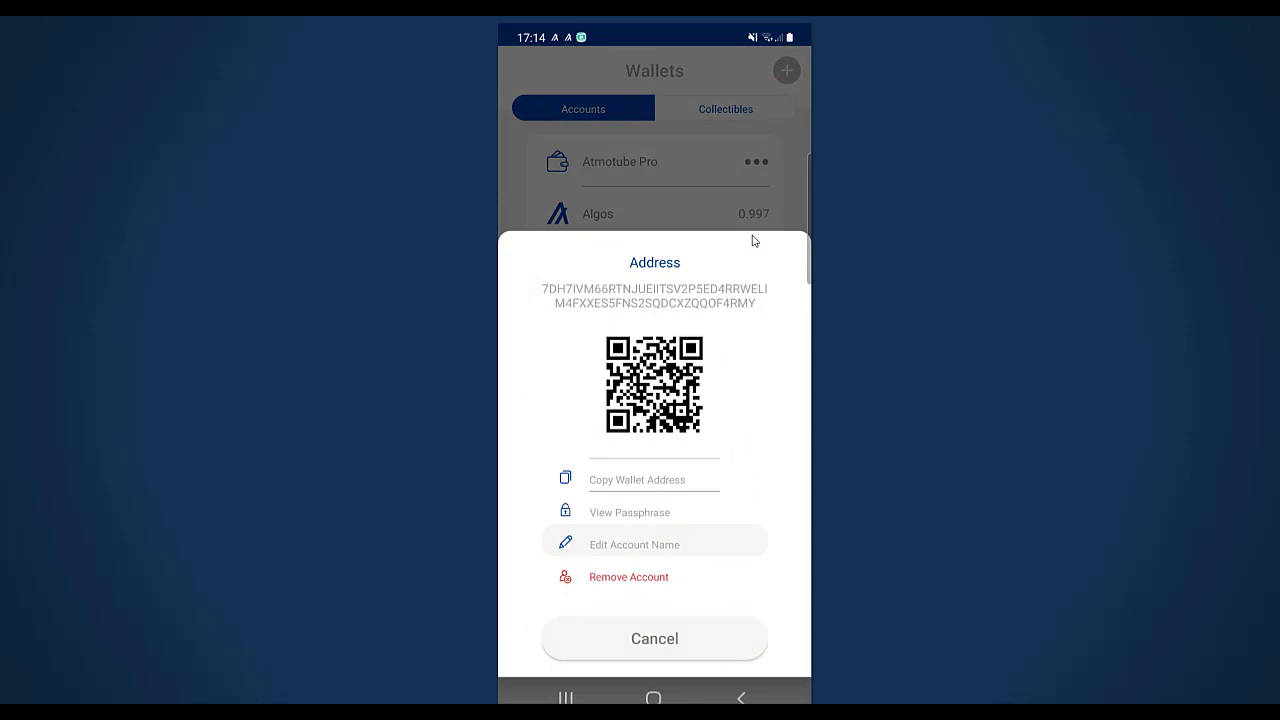
{"action": "left_click", "coordinate": [731, 641]}
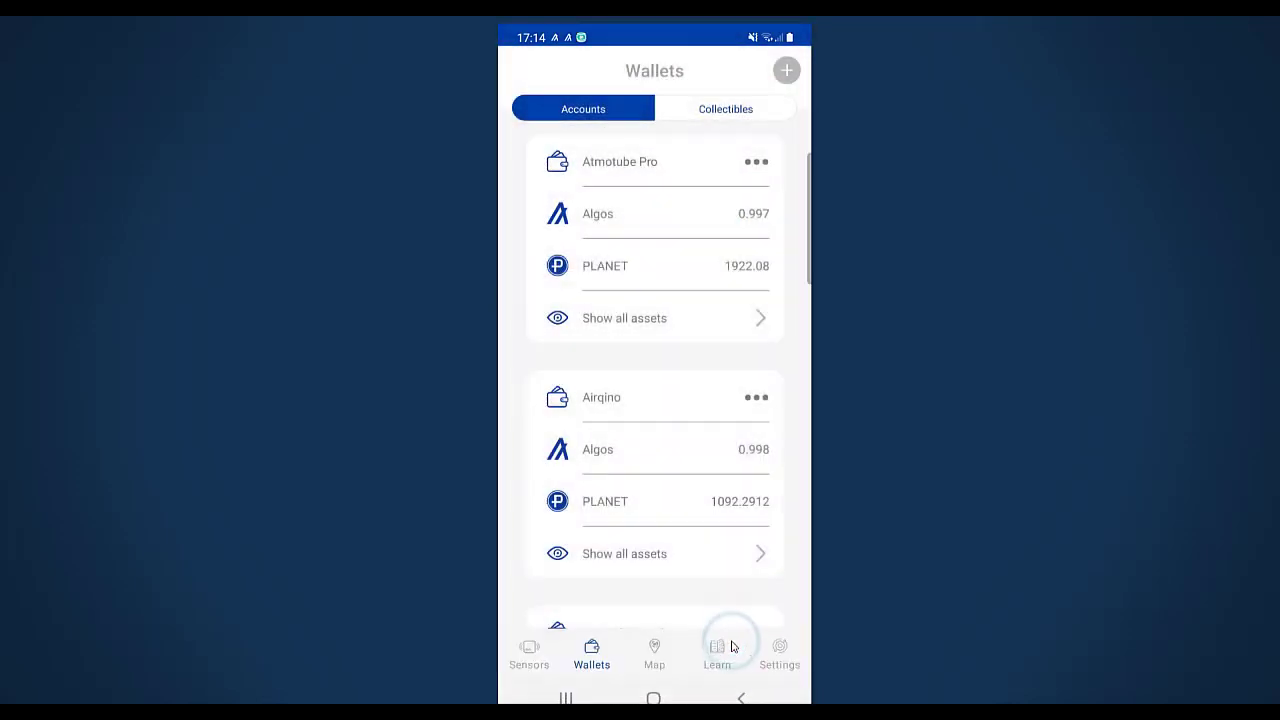
{"action": "scroll", "coordinate": [718, 466], "scroll_direction": "down", "scroll_amount": 3}
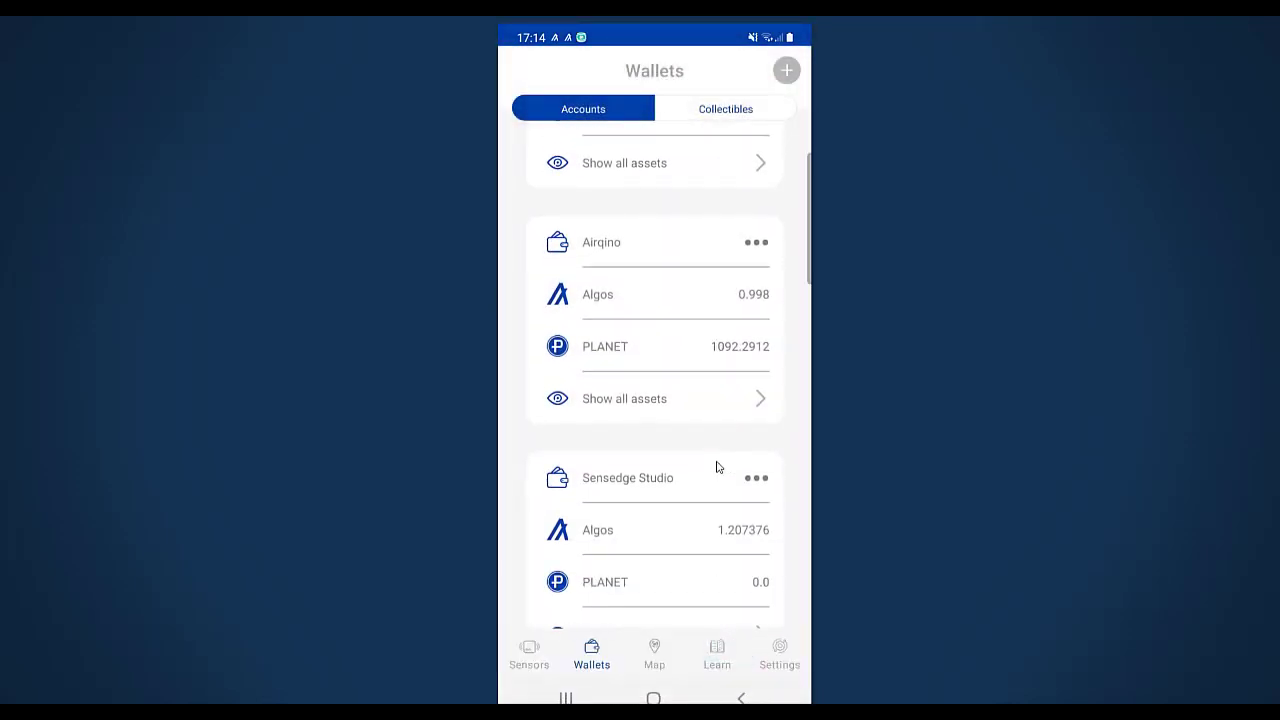
{"action": "scroll", "coordinate": [718, 466], "scroll_direction": "down", "scroll_amount": 2}
{"action": "scroll", "coordinate": [716, 466], "scroll_direction": "down", "scroll_amount": 2}
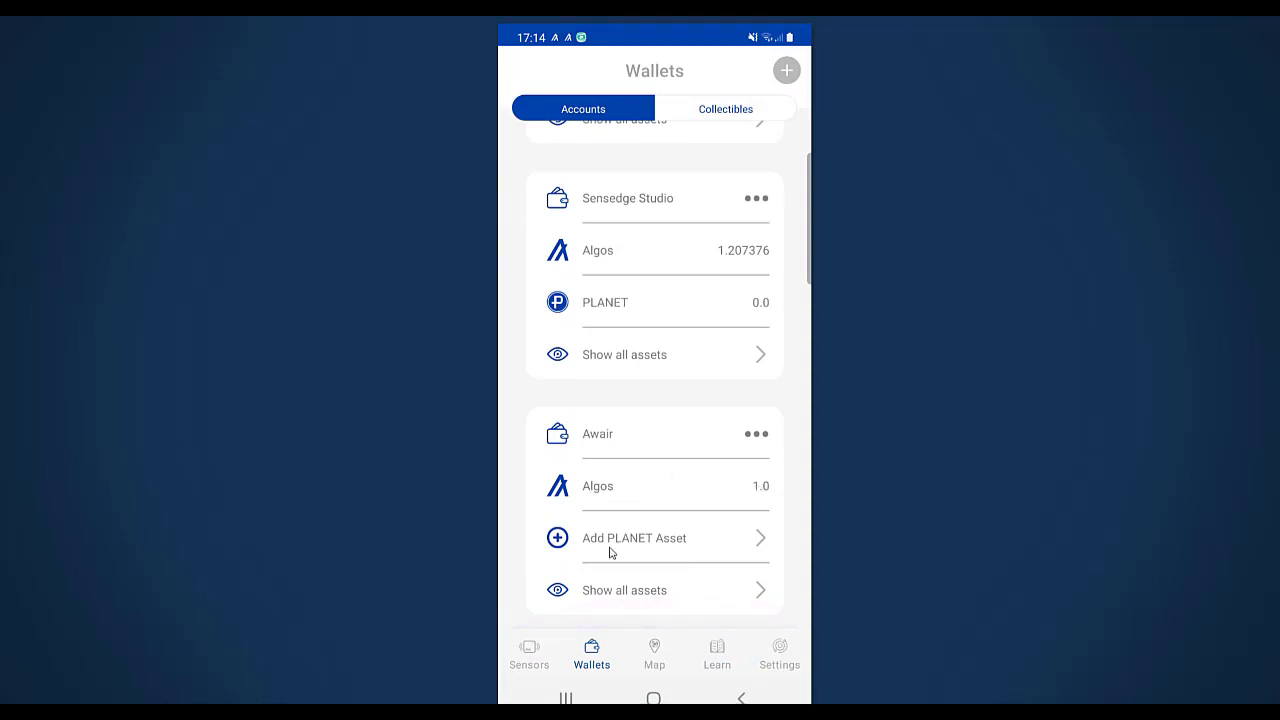
{"action": "left_click", "coordinate": [651, 540]}
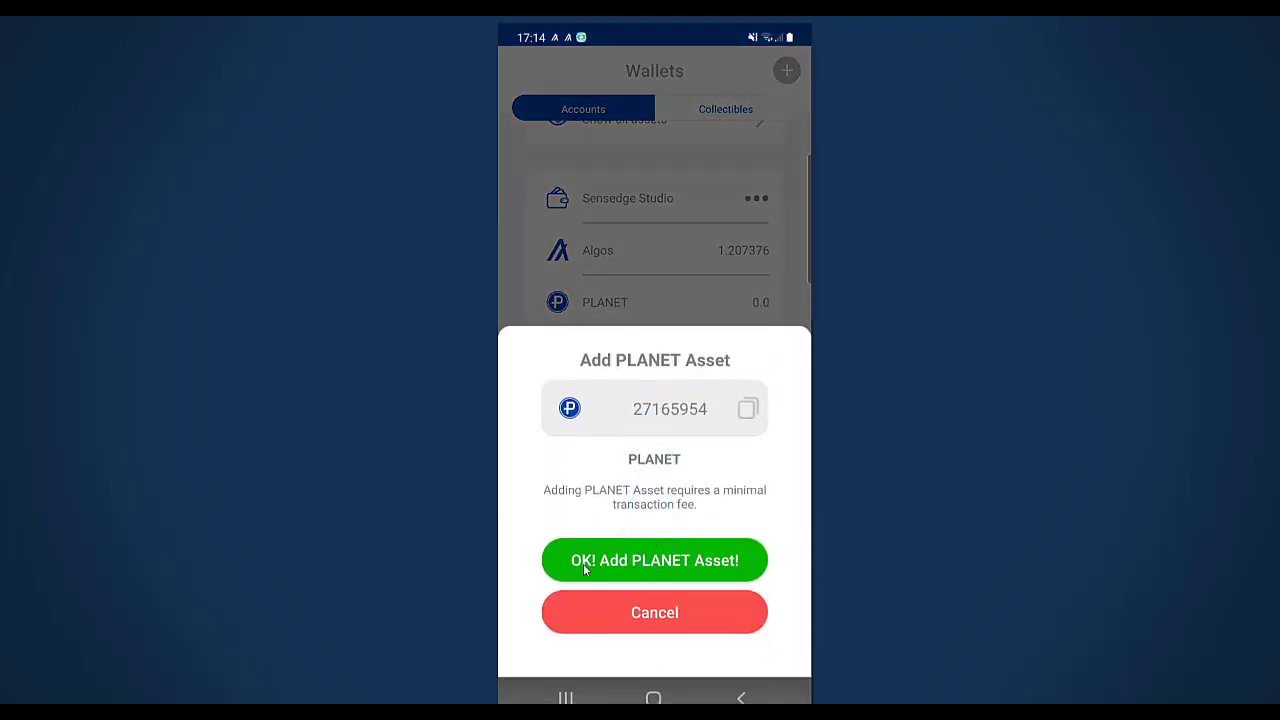
{"action": "left_click", "coordinate": [745, 560]}
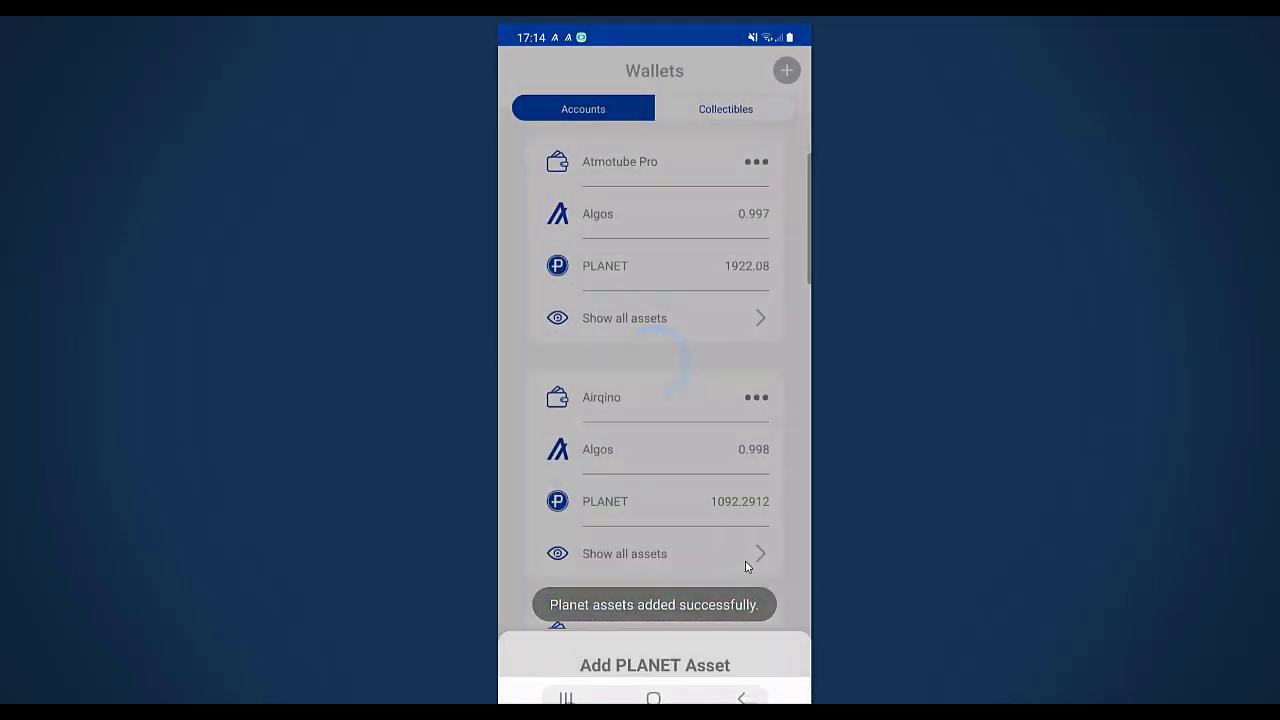
{"action": "scroll", "coordinate": [604, 551], "scroll_direction": "down", "scroll_amount": 5}
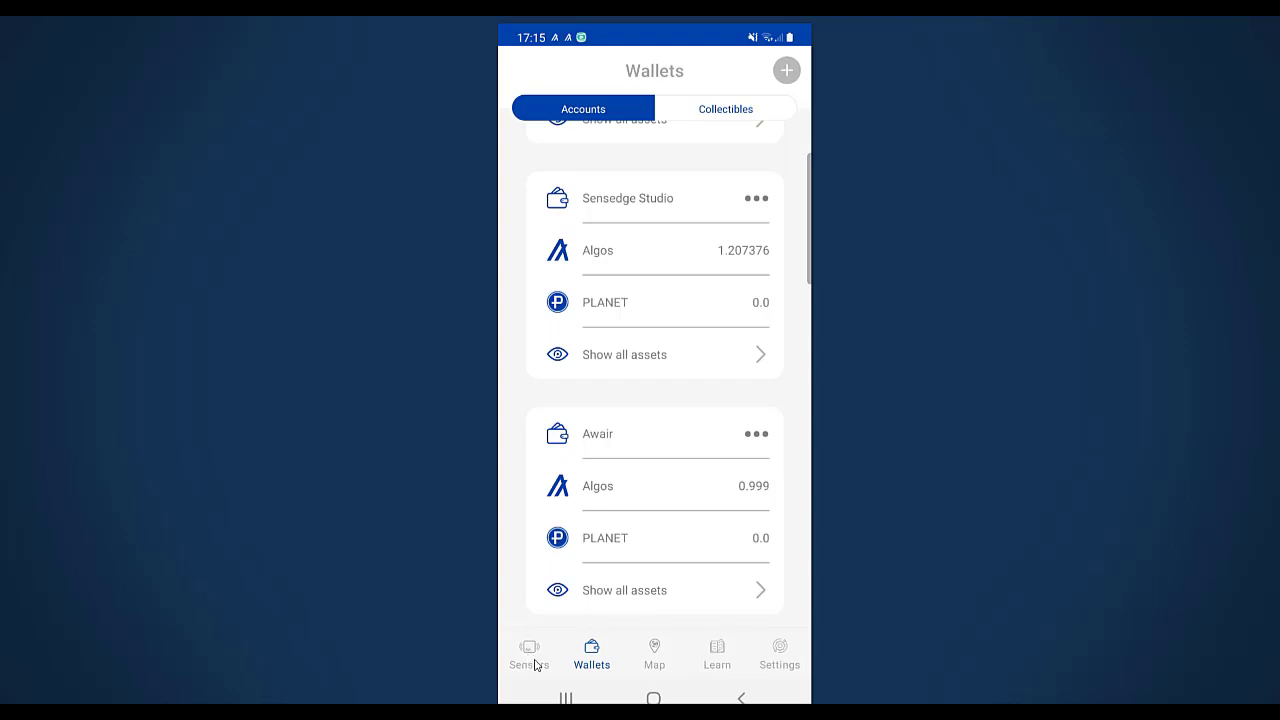
Step: Start a new Type 4 sensor licence and choose Awair Element as the sensor
{"action": "left_click", "coordinate": [531, 651]}
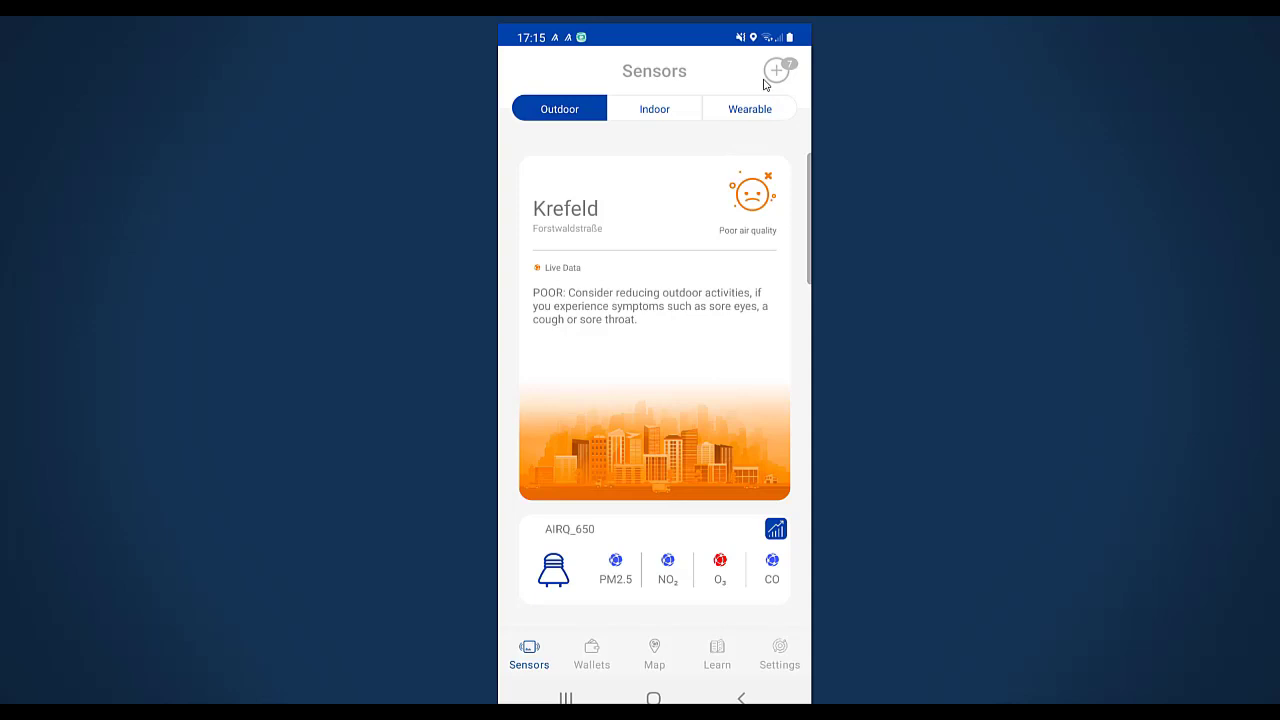
{"action": "left_click", "coordinate": [778, 73]}
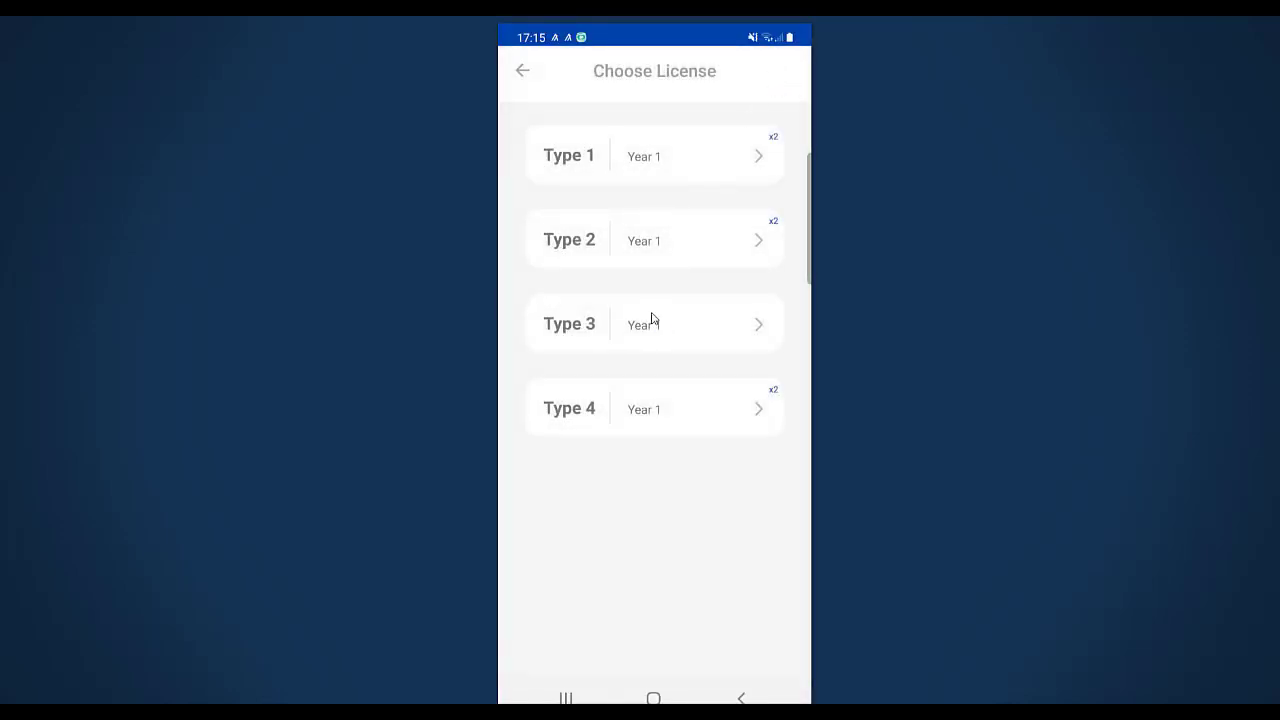
{"action": "left_click", "coordinate": [598, 421]}
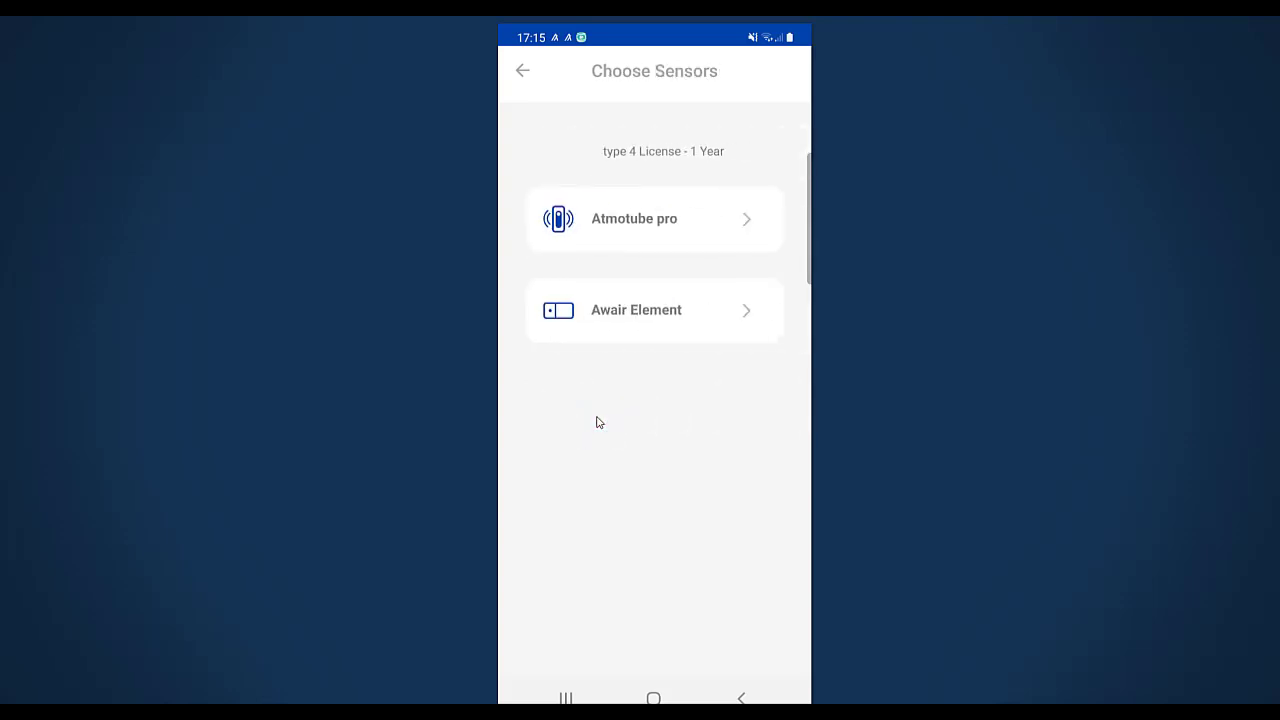
{"action": "left_click", "coordinate": [593, 316]}
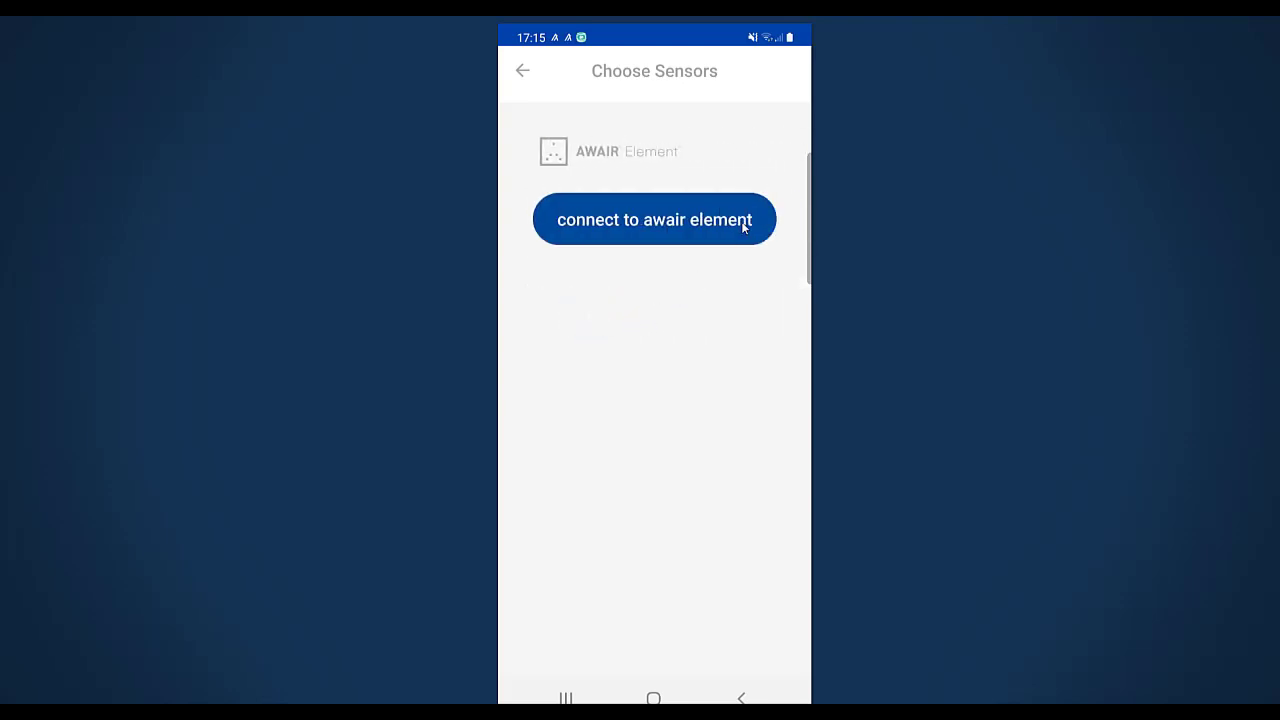
Step: Sign in to the Awair account so awair-element_30537 appears for the Type 4 licence
{"action": "left_click", "coordinate": [743, 227]}
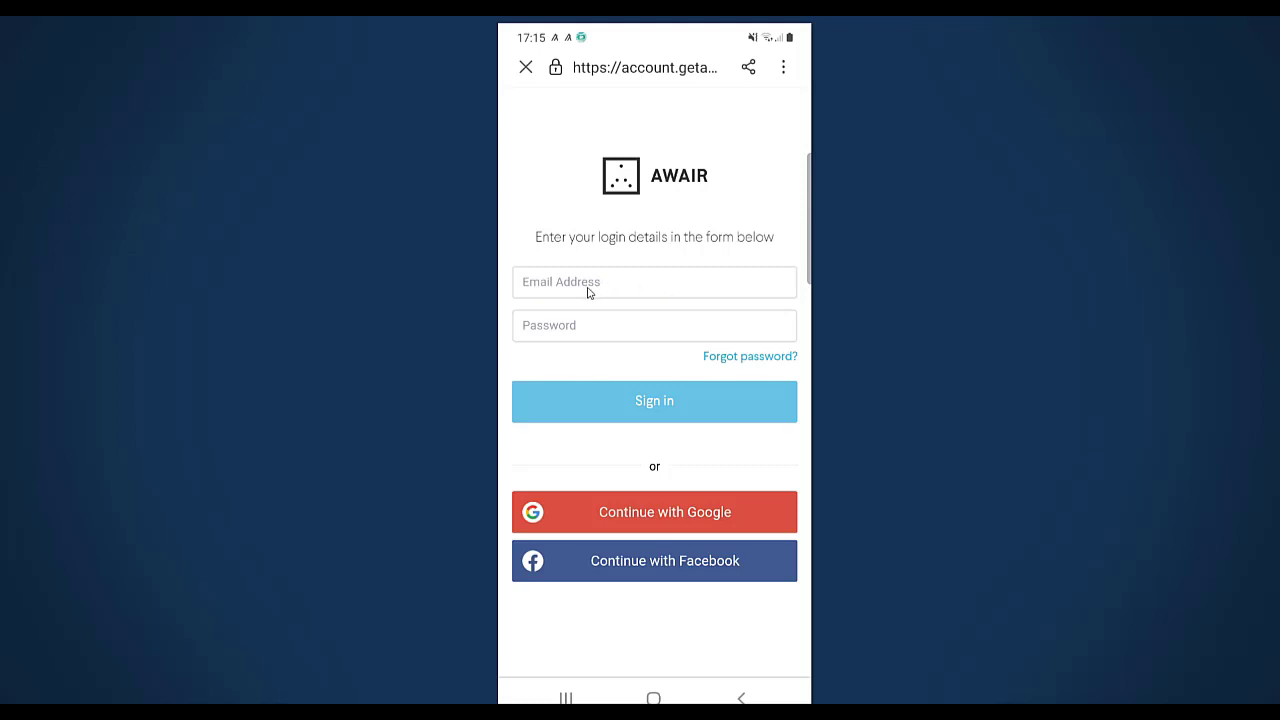
{"action": "left_click", "coordinate": [772, 337]}
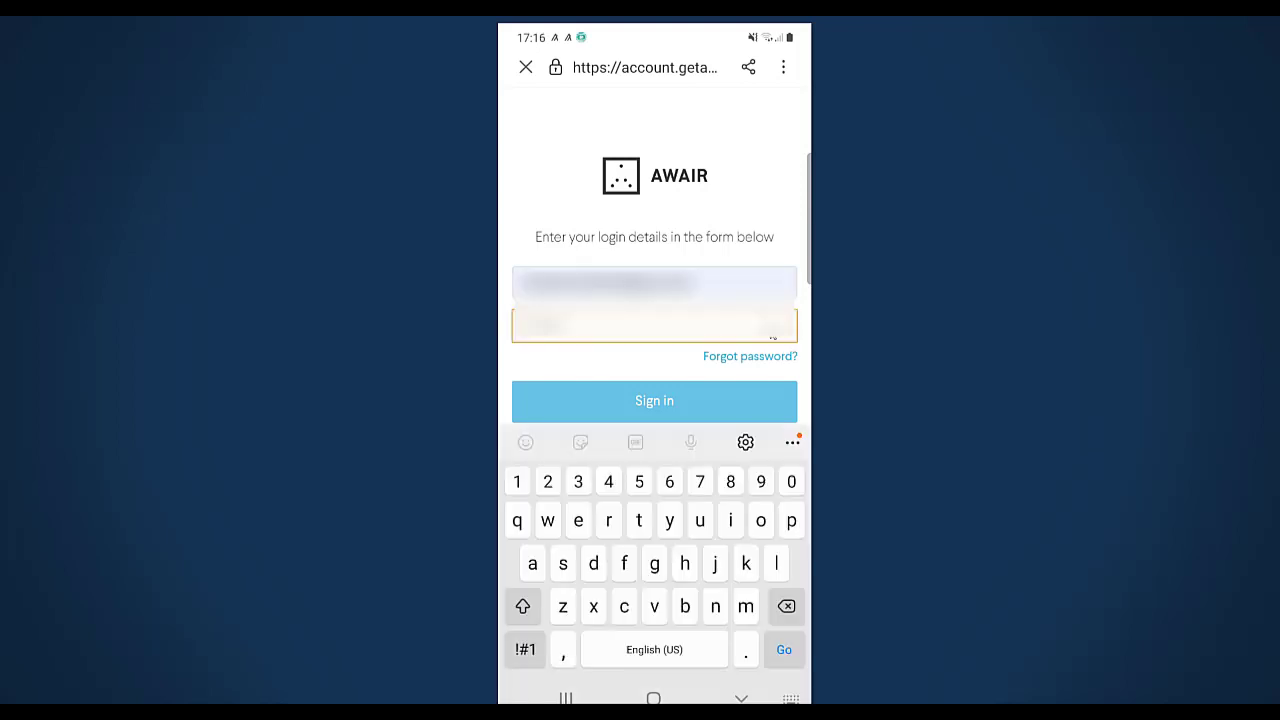
{"action": "left_click", "coordinate": [751, 405]}
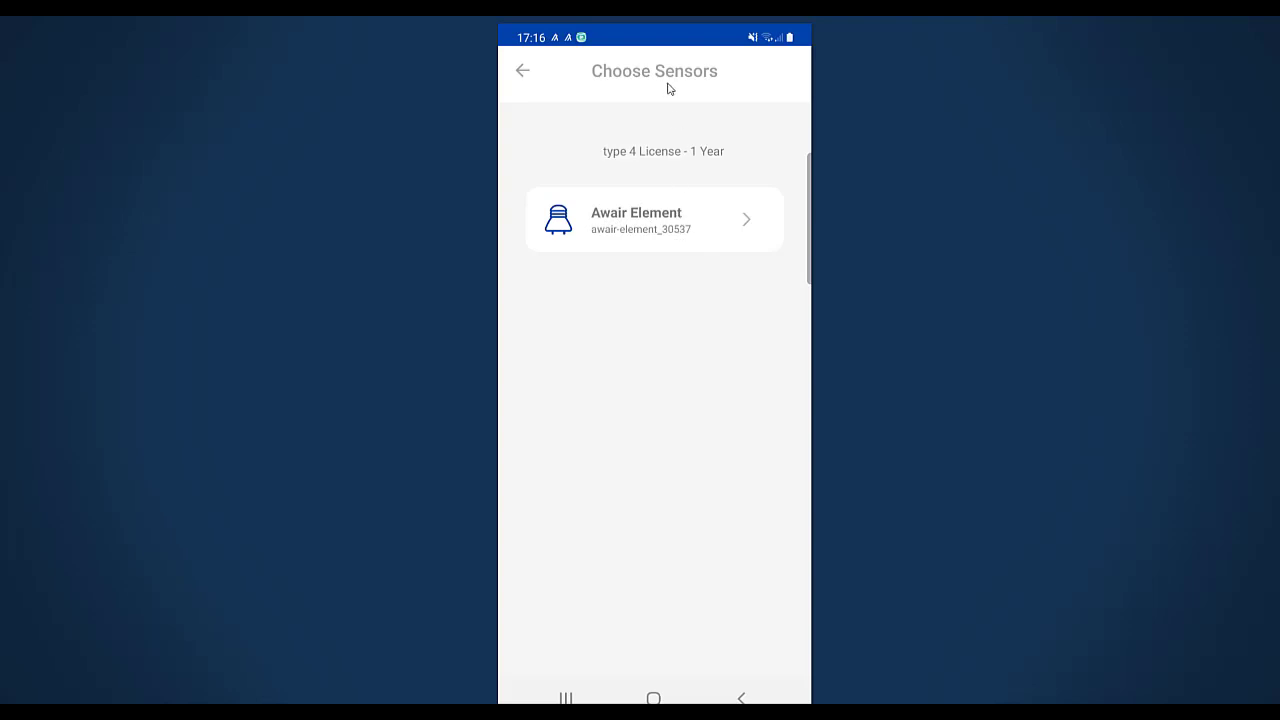
Step: Activate the Type 4 licence for awair-element_30537 on the Awair wallet with its location address
{"action": "left_click", "coordinate": [668, 226]}
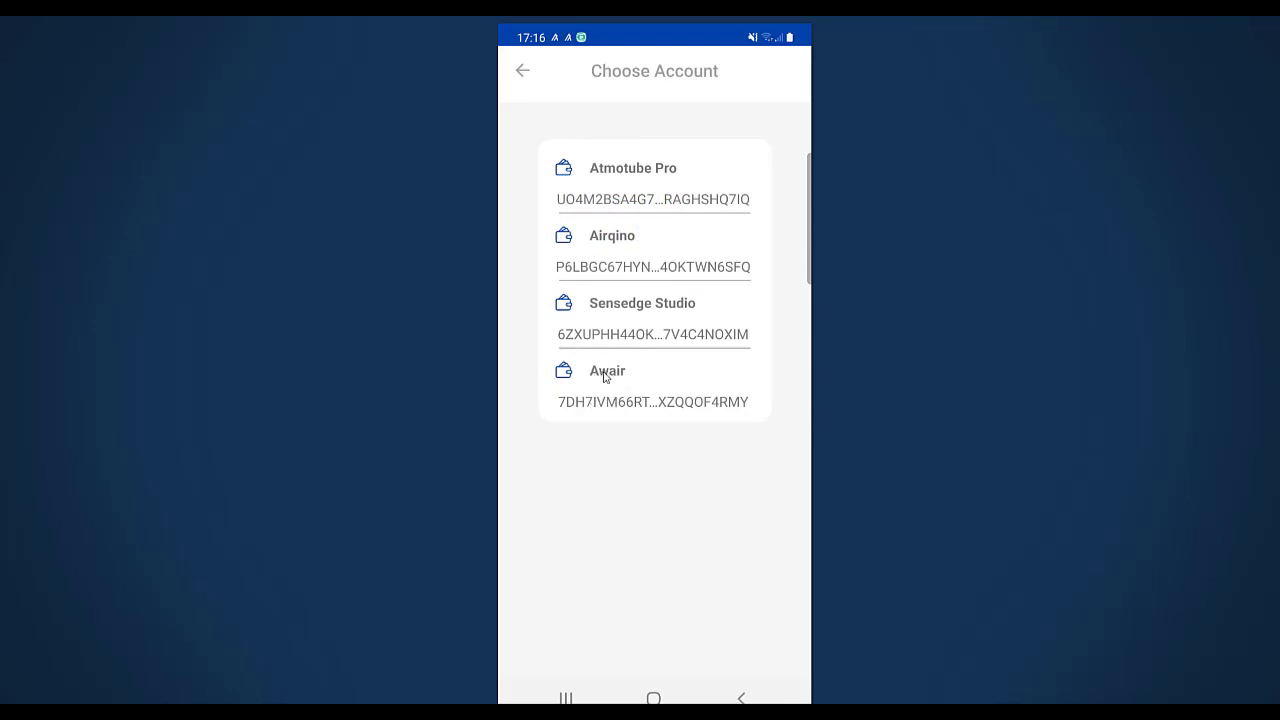
{"action": "left_click", "coordinate": [626, 376]}
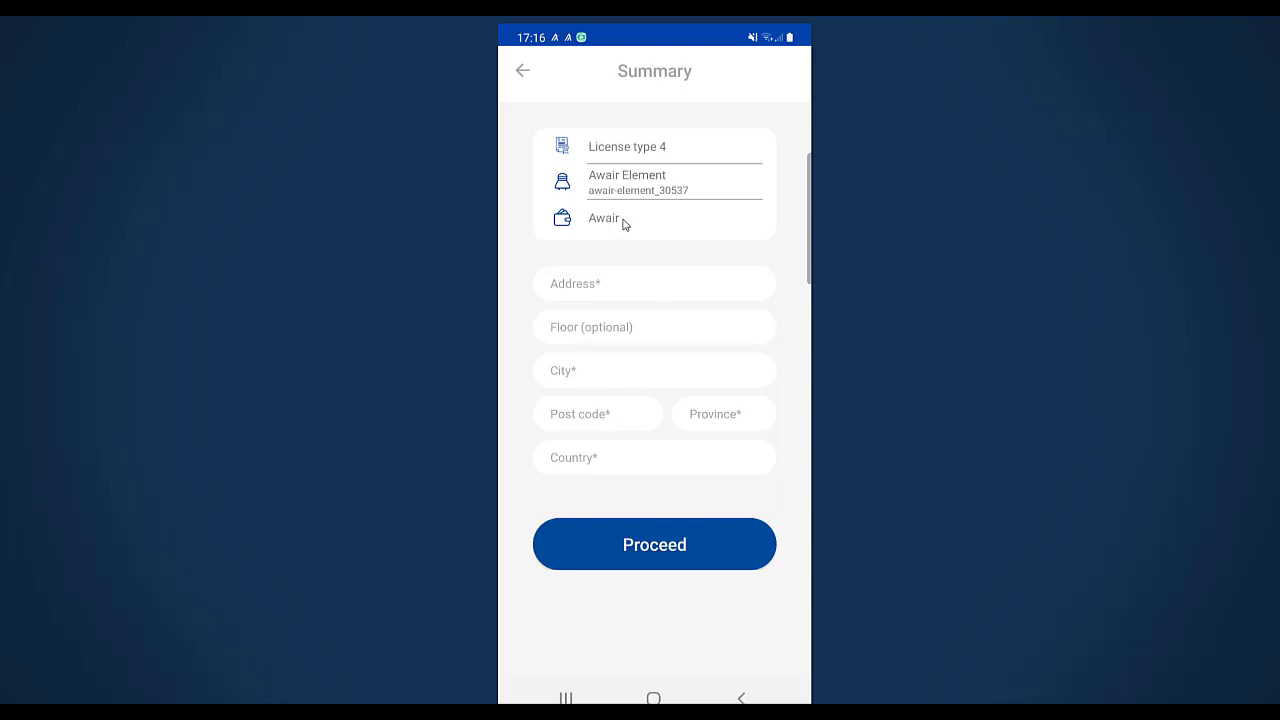
{"action": "left_click", "coordinate": [633, 288]}
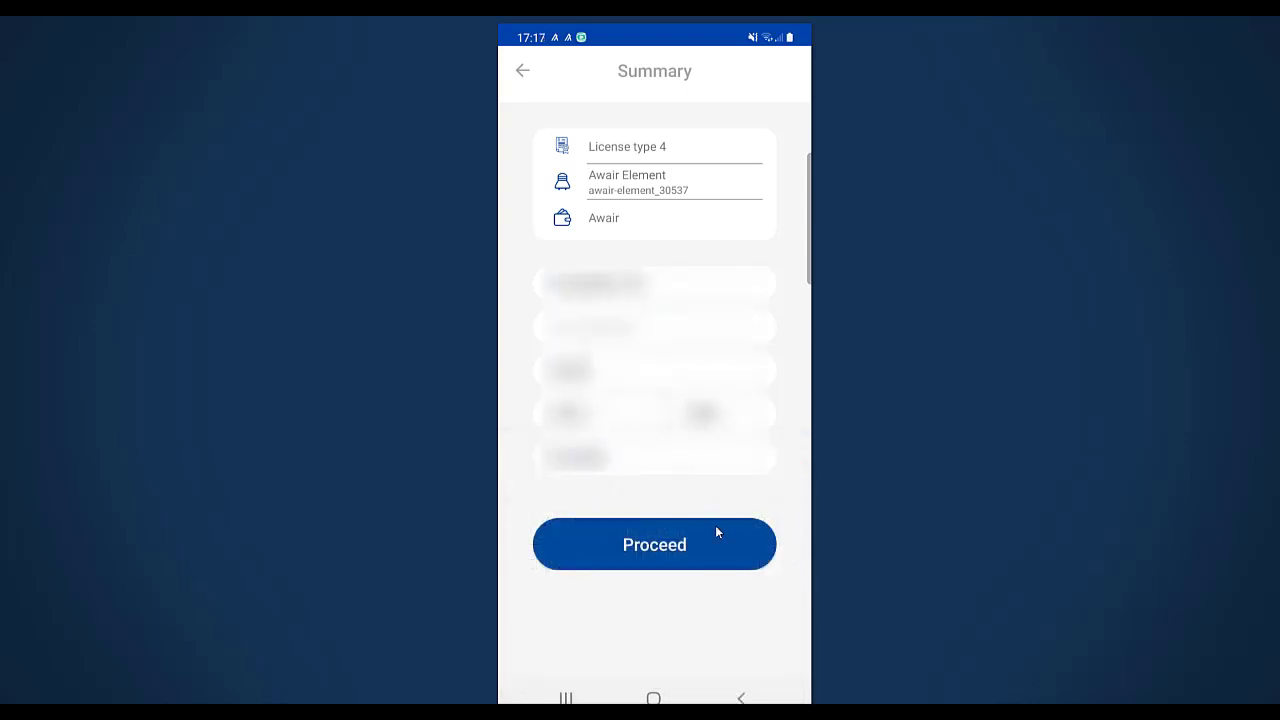
{"action": "left_click", "coordinate": [749, 561]}
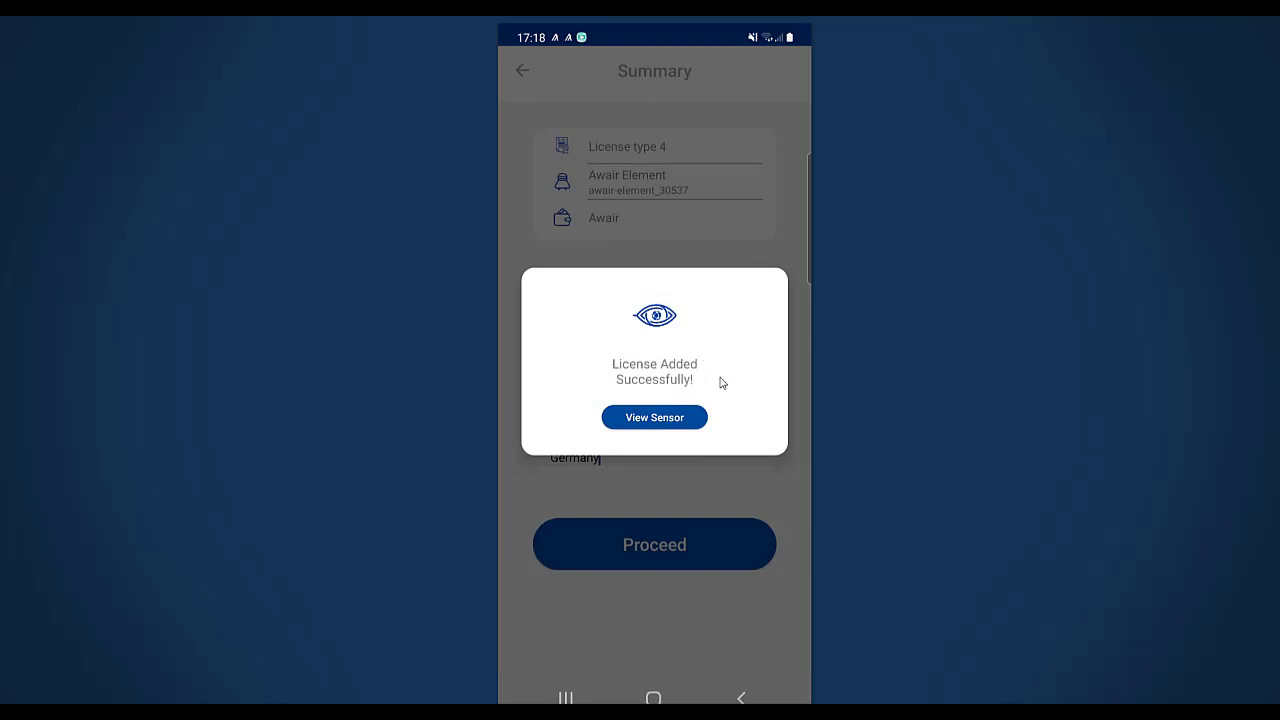
{"action": "left_click", "coordinate": [689, 424]}
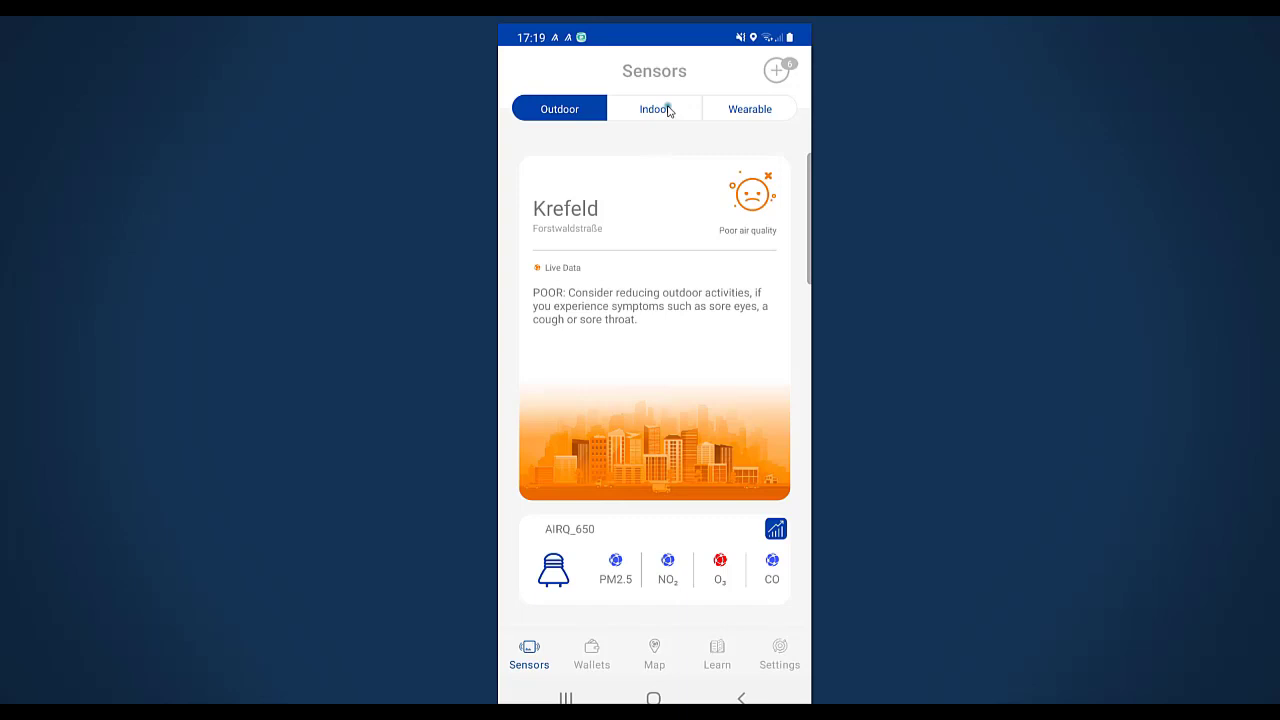
Step: Switch the Sensors screen from the Krefeld outdoor card to the Indoor sensors
{"action": "left_click", "coordinate": [668, 110]}
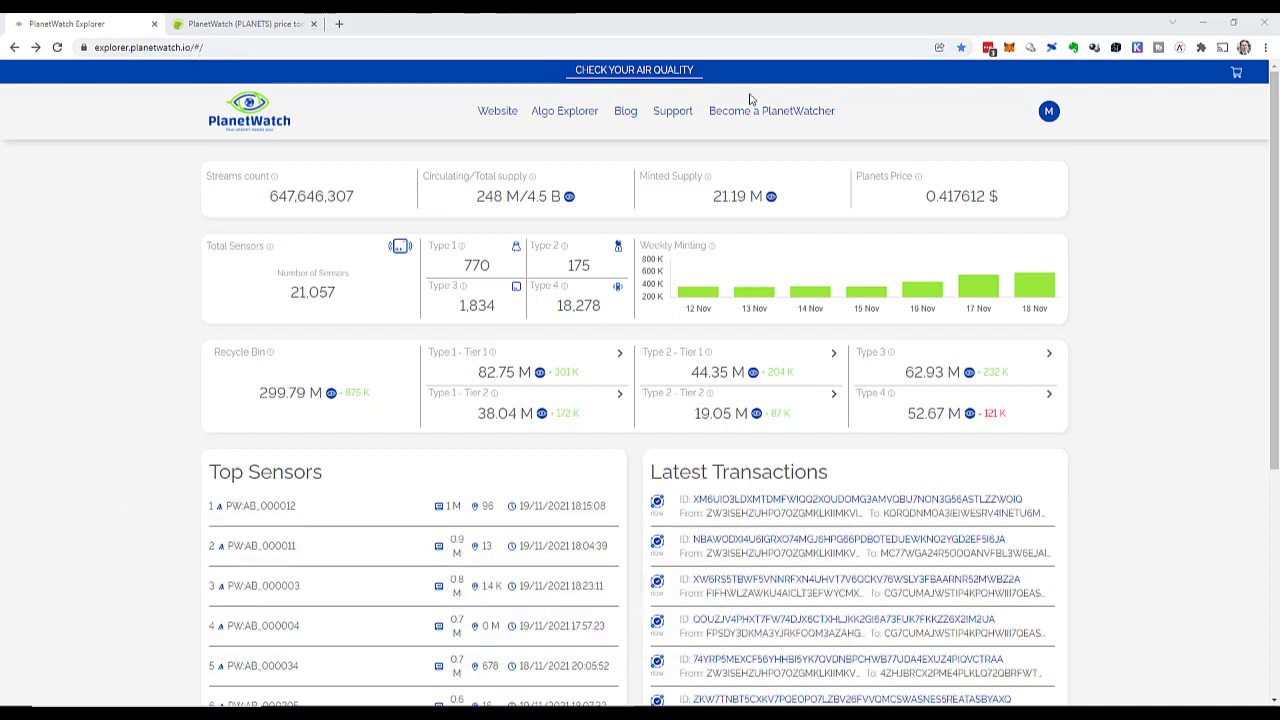
Step: Open MySensors from the account menu to list the six owned sensors
{"action": "left_click", "coordinate": [1054, 120]}
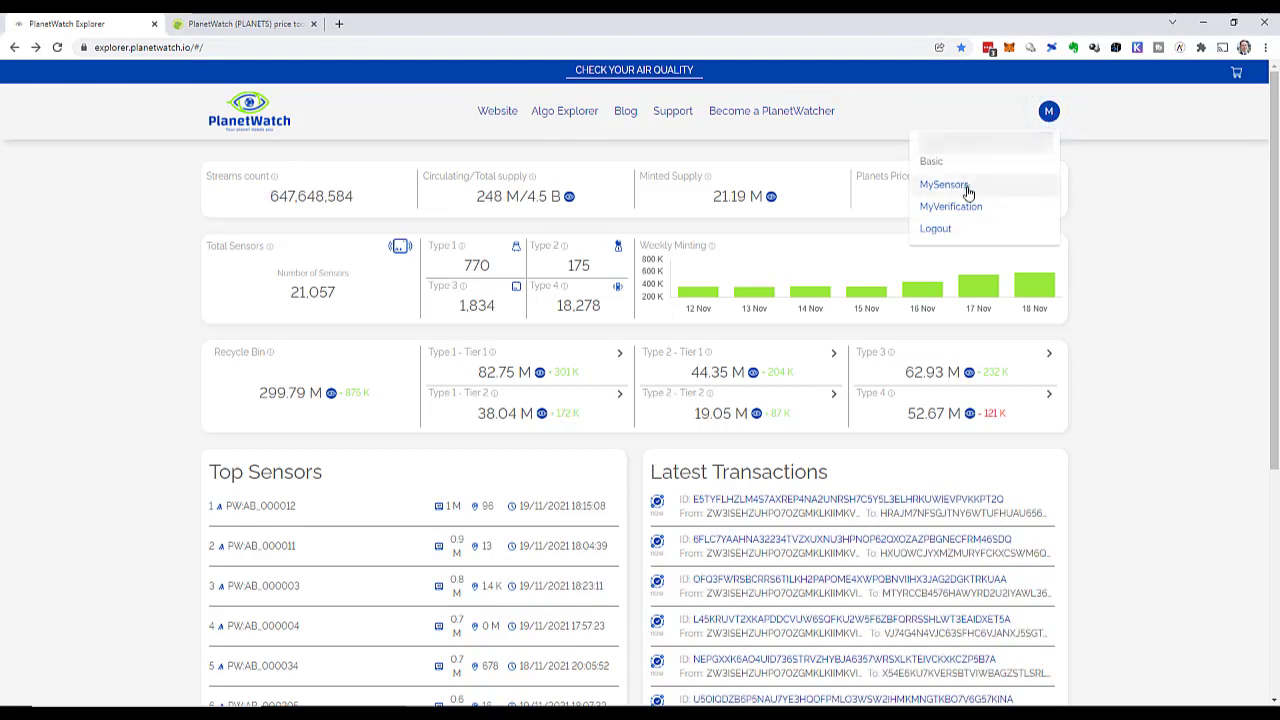
{"action": "left_click", "coordinate": [966, 186]}
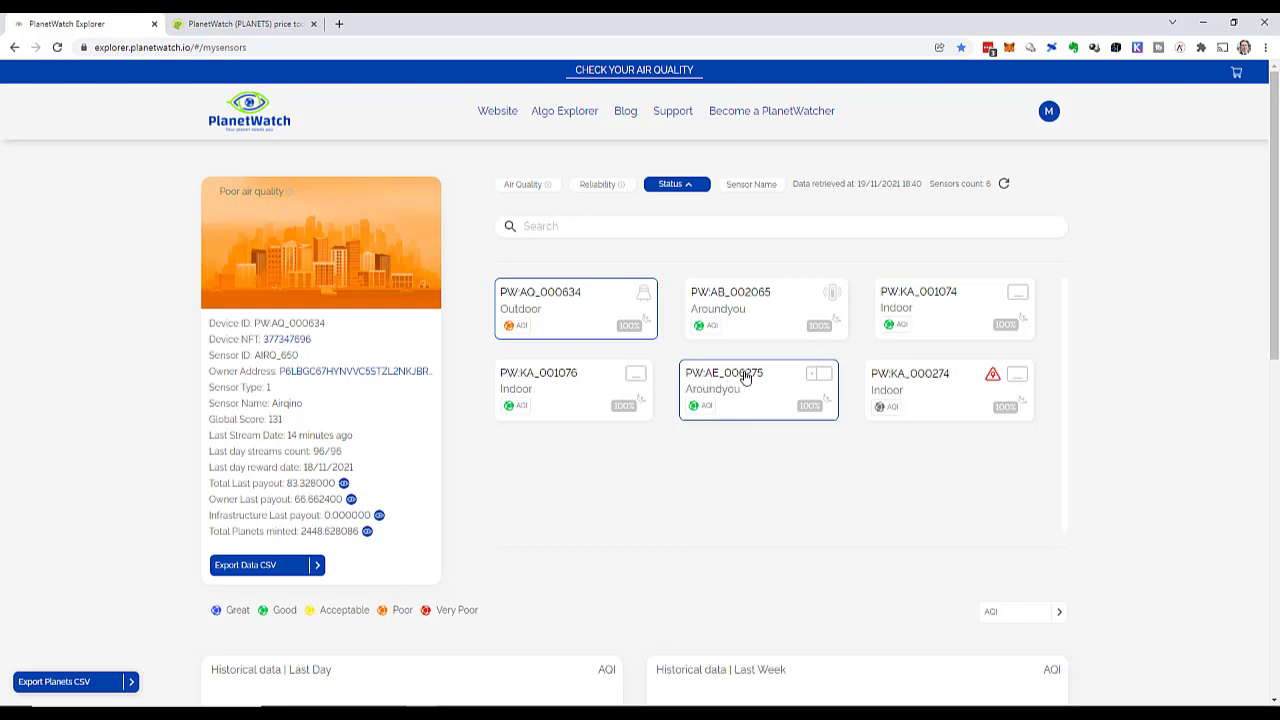
Step: Show PW:AE_006275's details and highlight its 720/720 daily streams count
{"action": "left_click", "coordinate": [744, 376]}
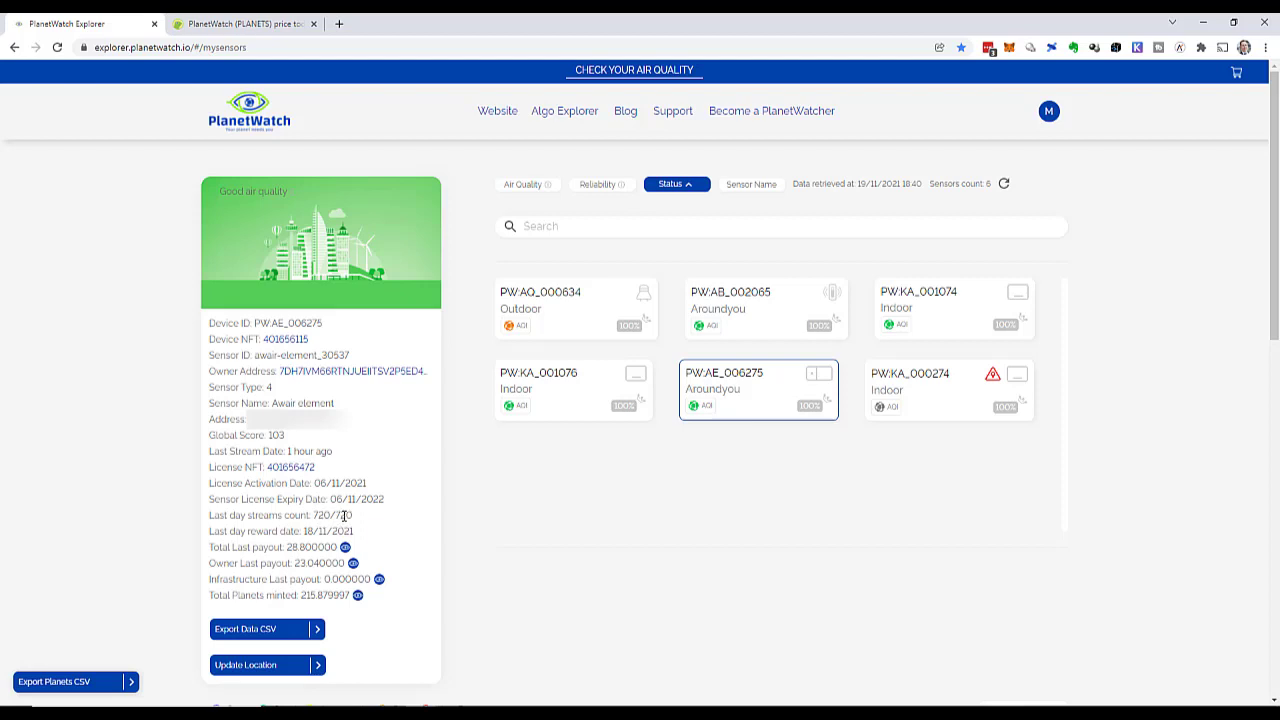
{"action": "left_click_drag", "start_coordinate": [352, 515], "coordinate": [313, 519]}
Step: Open the sensor's owner address on AlgoExplorer to see the Awair wallet's PLANET transfers
{"action": "left_click", "coordinate": [391, 372]}
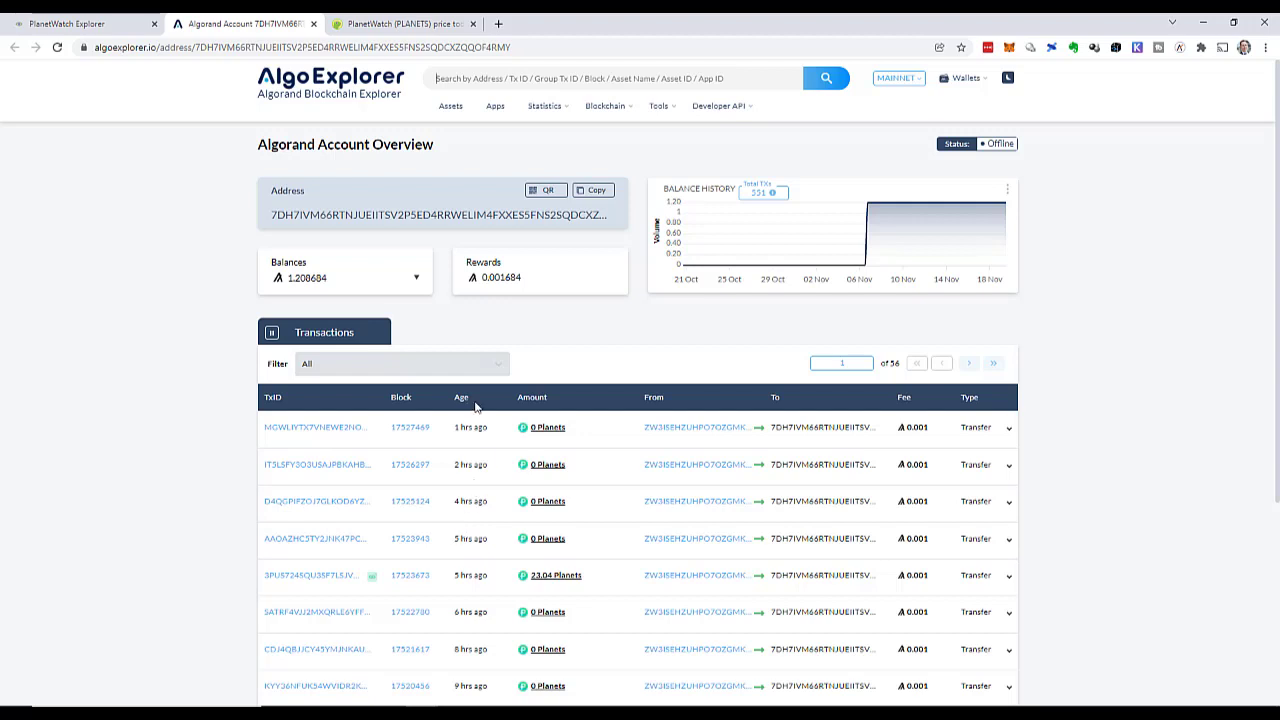
Step: Enter 23.04 PLANETS in CoinGecko's PlanetWatch converter to see about 9.62 USD at $0.417599
{"action": "left_click", "coordinate": [414, 27]}
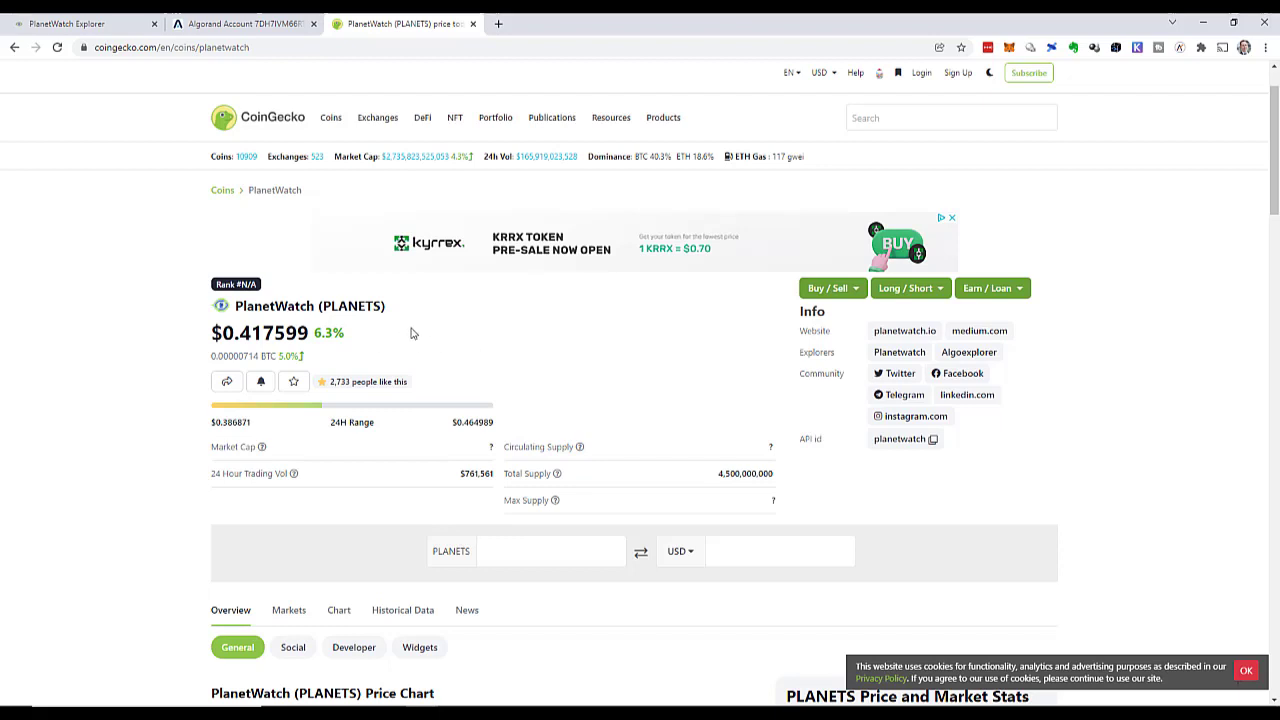
{"action": "scroll", "coordinate": [443, 330], "scroll_direction": "down", "scroll_amount": 2}
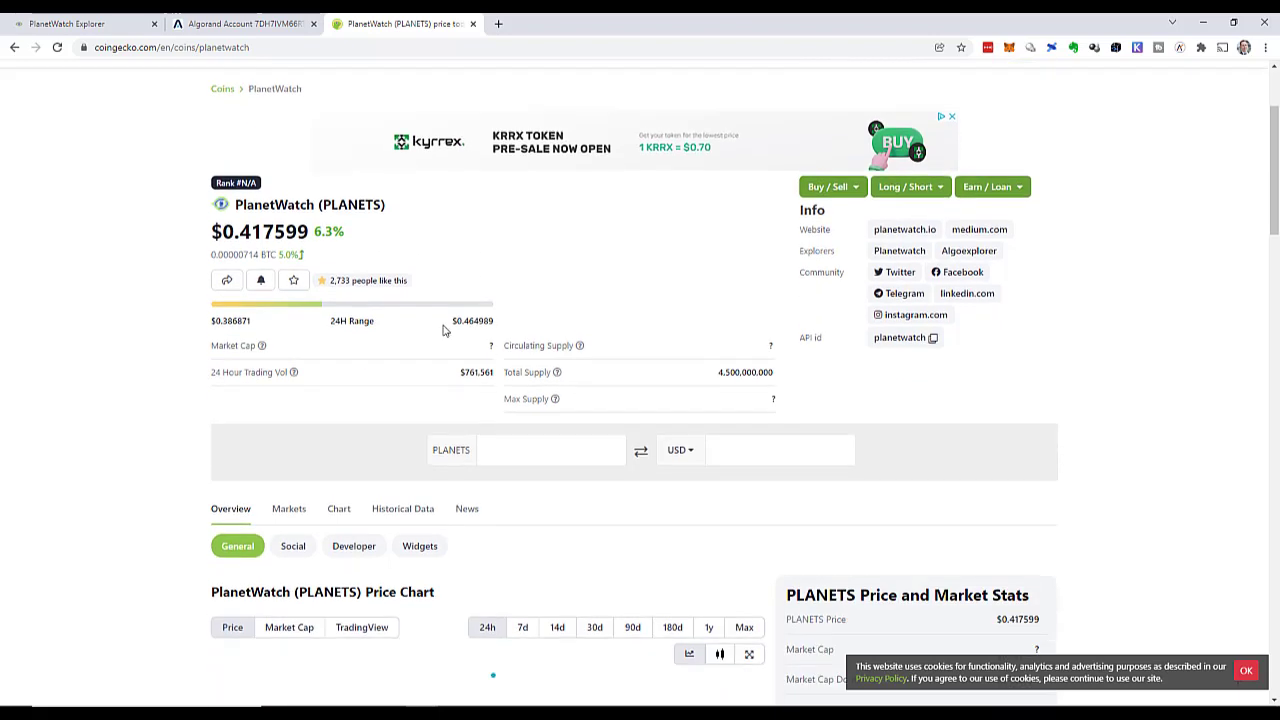
{"action": "left_click", "coordinate": [518, 437]}
{"action": "type", "text": "23."}
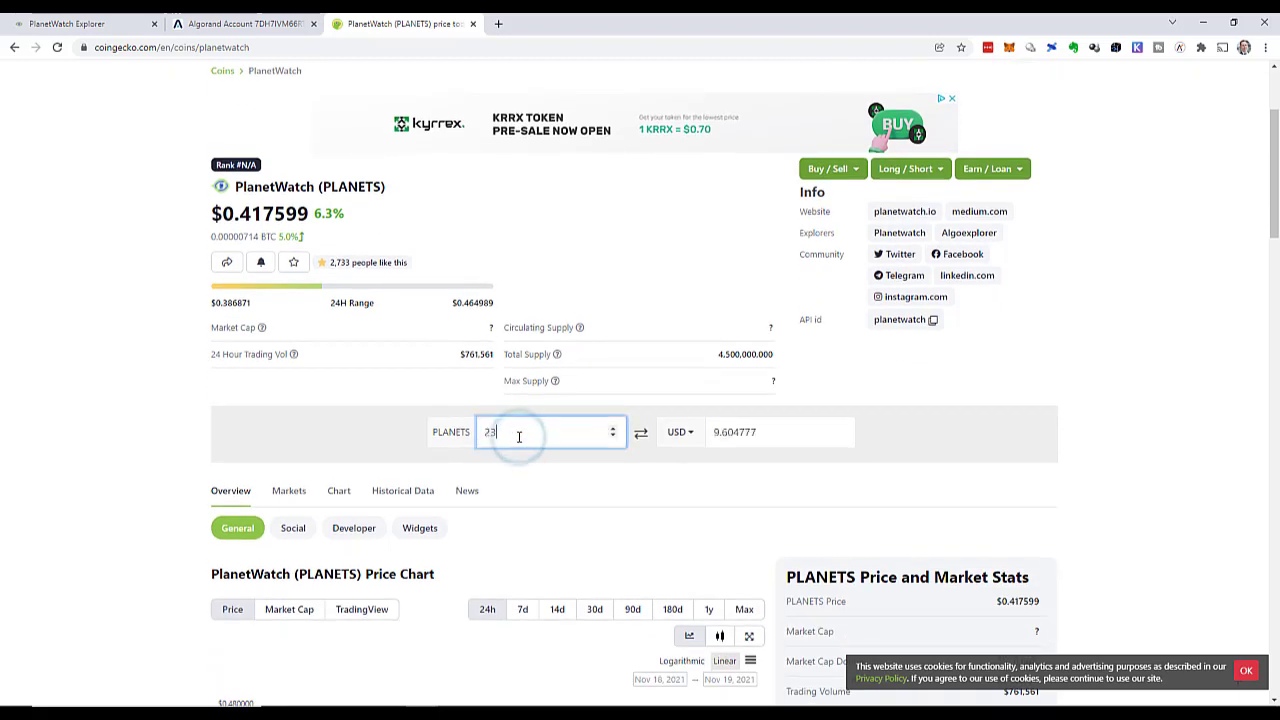
{"action": "type", "text": "04"}
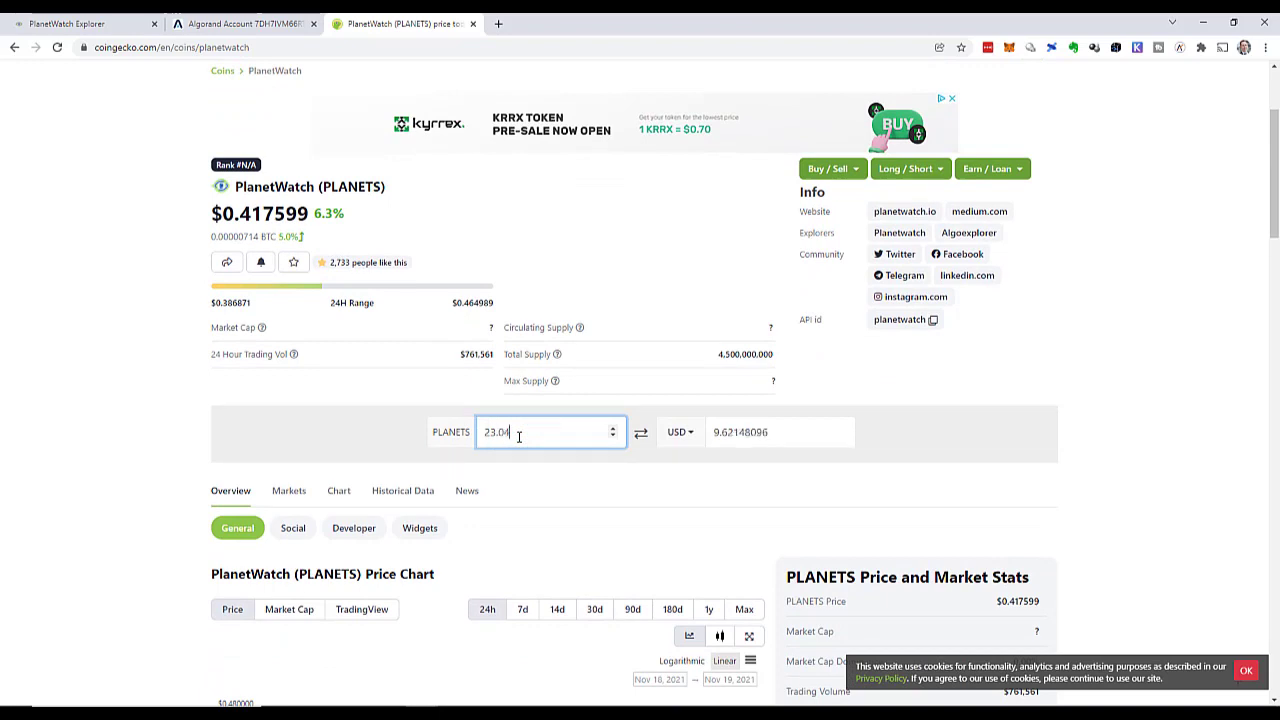